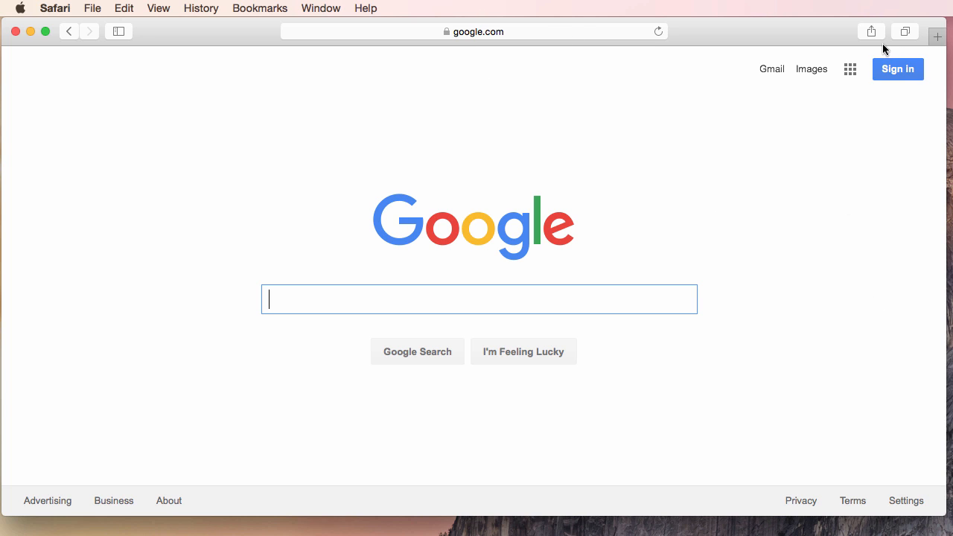
- Sign in to the LuLaRoe Google account and open its Google Drive
{"action": "left_click", "coordinate": [889, 69]}
{"action": "left_click", "coordinate": [484, 223]}
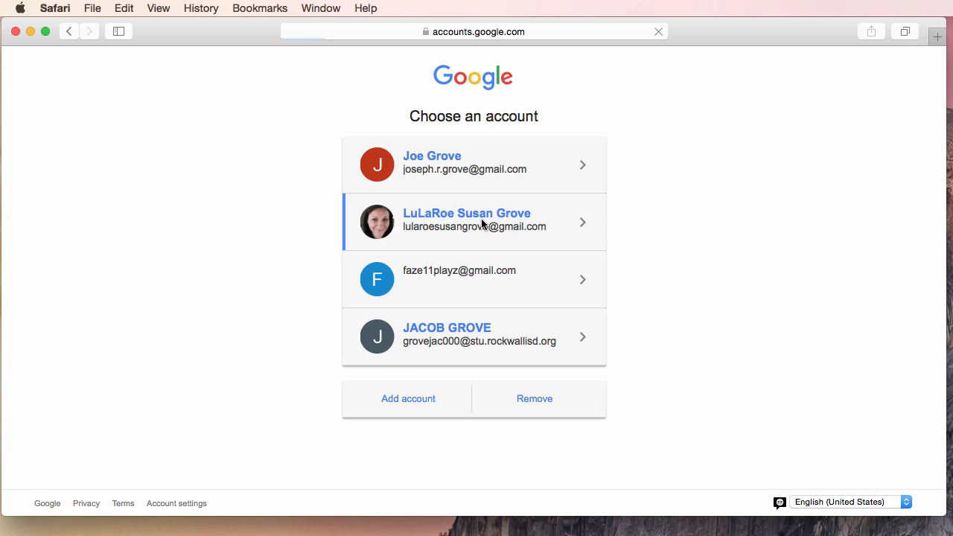
{"action": "left_click", "coordinate": [461, 393]}
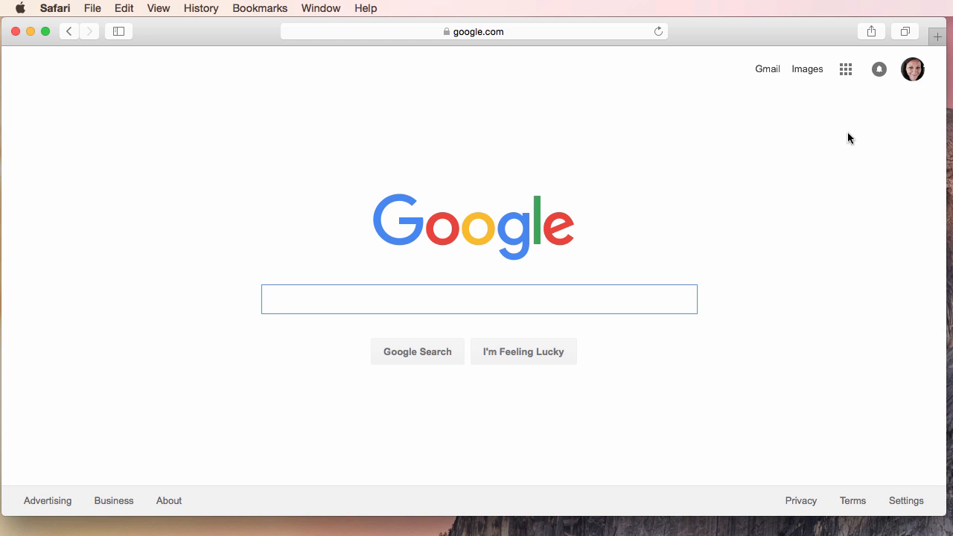
{"action": "left_click", "coordinate": [846, 71]}
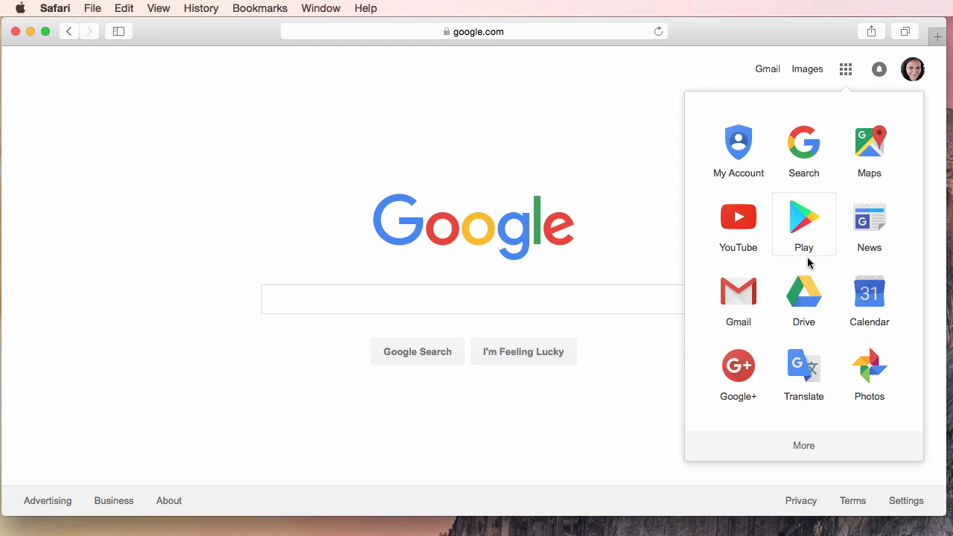
{"action": "left_click", "coordinate": [802, 295]}
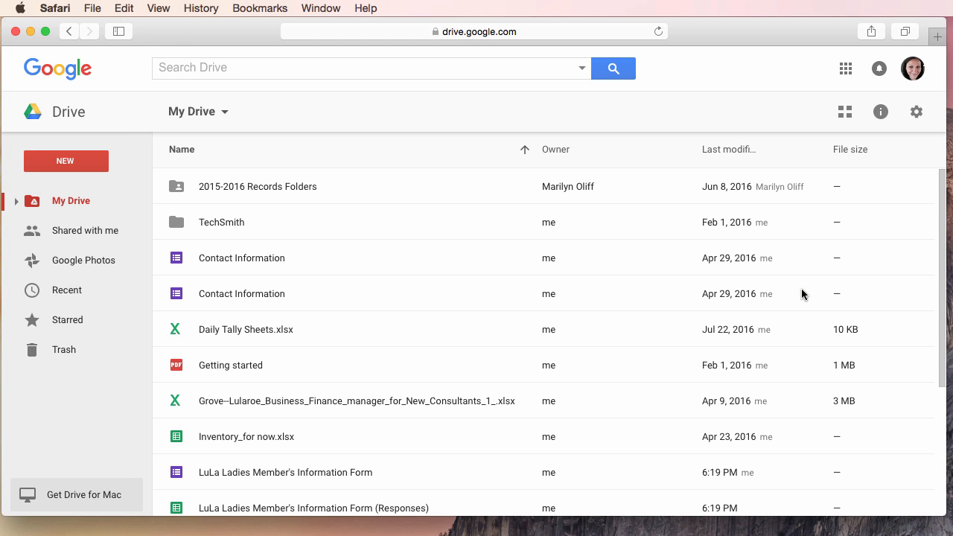
- Find and open the existing LuLa Ladies Member's Information Form in My Drive
{"action": "scroll", "coordinate": [626, 376], "scroll_direction": "down", "scroll_amount": 4}
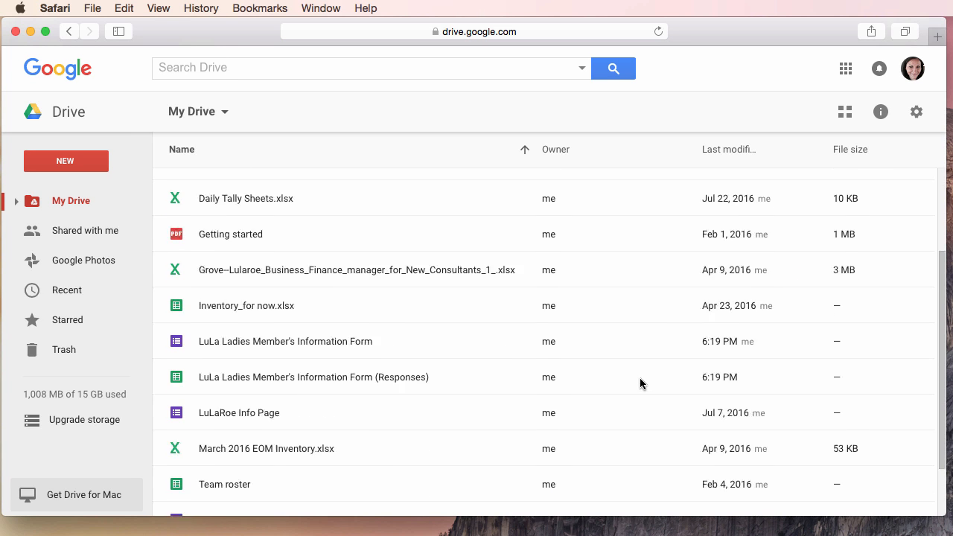
{"action": "scroll", "coordinate": [640, 384], "scroll_direction": "down", "scroll_amount": 2}
{"action": "scroll", "coordinate": [640, 383], "scroll_direction": "up", "scroll_amount": 3}
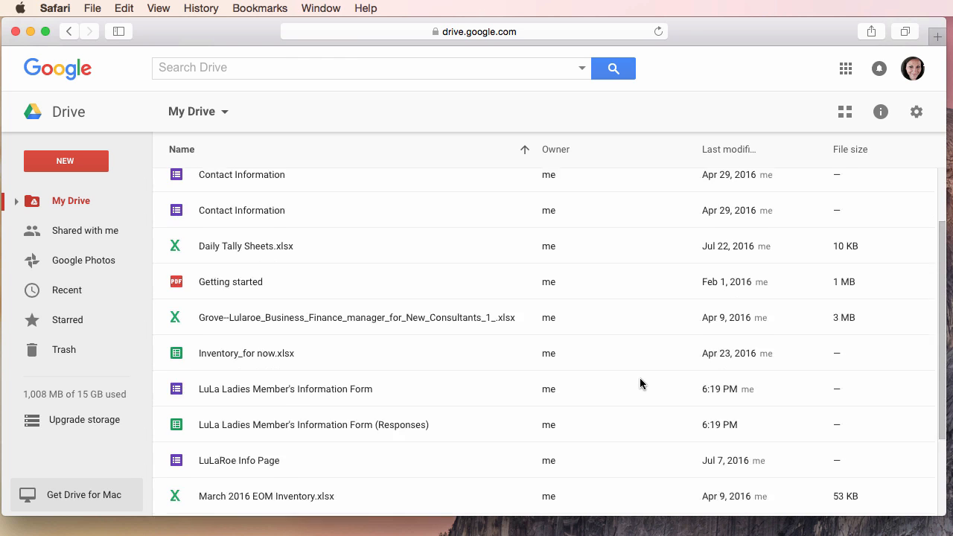
{"action": "scroll", "coordinate": [640, 384], "scroll_direction": "up", "scroll_amount": 2}
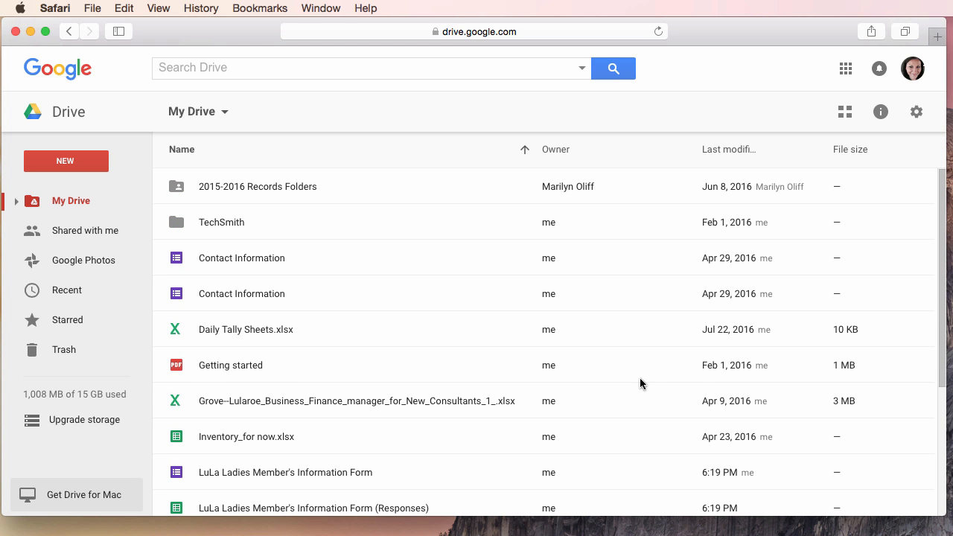
{"action": "left_click", "coordinate": [315, 474]}
{"action": "double_click", "coordinate": [315, 474]}
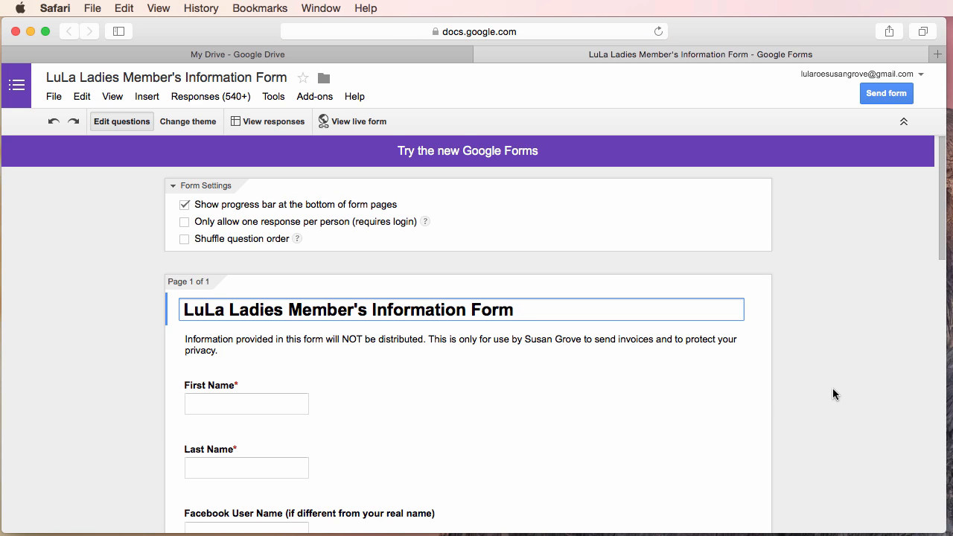
- Review the existing form's description and its name, Facebook user name, email, shipping, billing, city, state and zip code questions
{"action": "scroll", "coordinate": [833, 388], "scroll_direction": "down", "scroll_amount": 2}
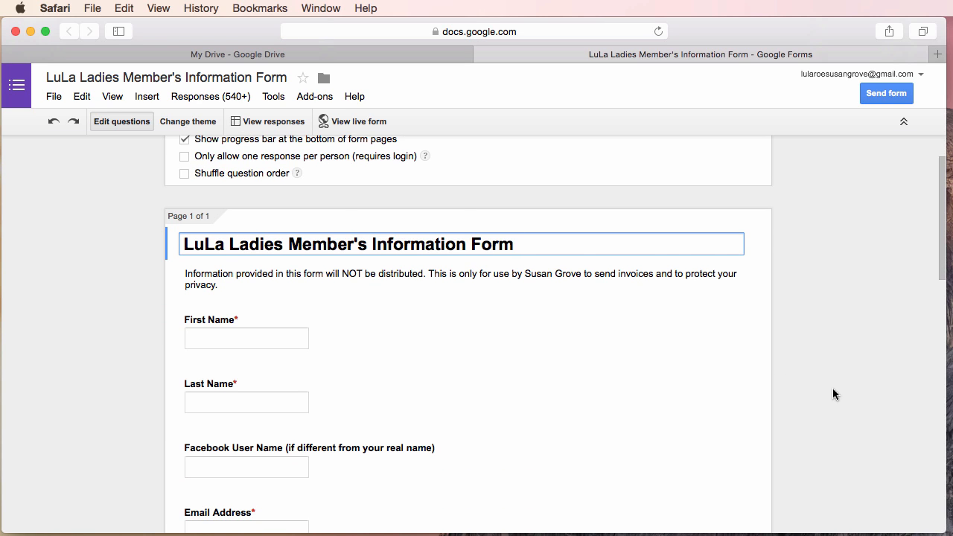
{"action": "scroll", "coordinate": [832, 389], "scroll_direction": "down", "scroll_amount": 2}
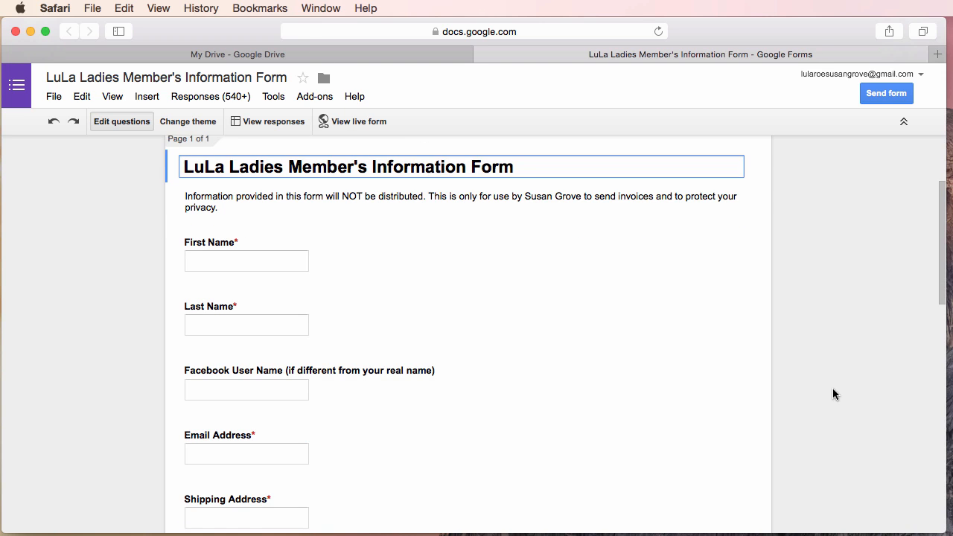
{"action": "scroll", "coordinate": [833, 388], "scroll_direction": "down", "scroll_amount": 2}
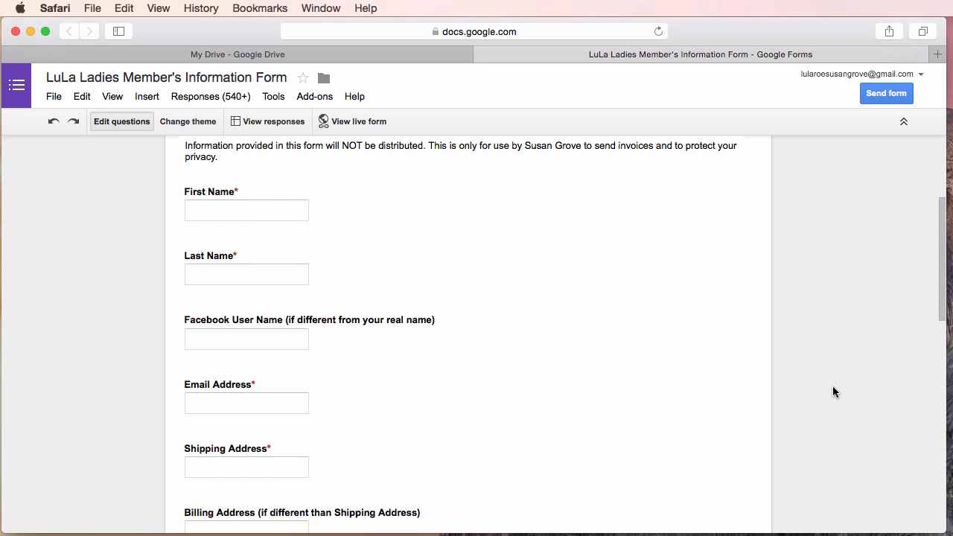
{"action": "scroll", "coordinate": [833, 392], "scroll_direction": "down", "scroll_amount": 3}
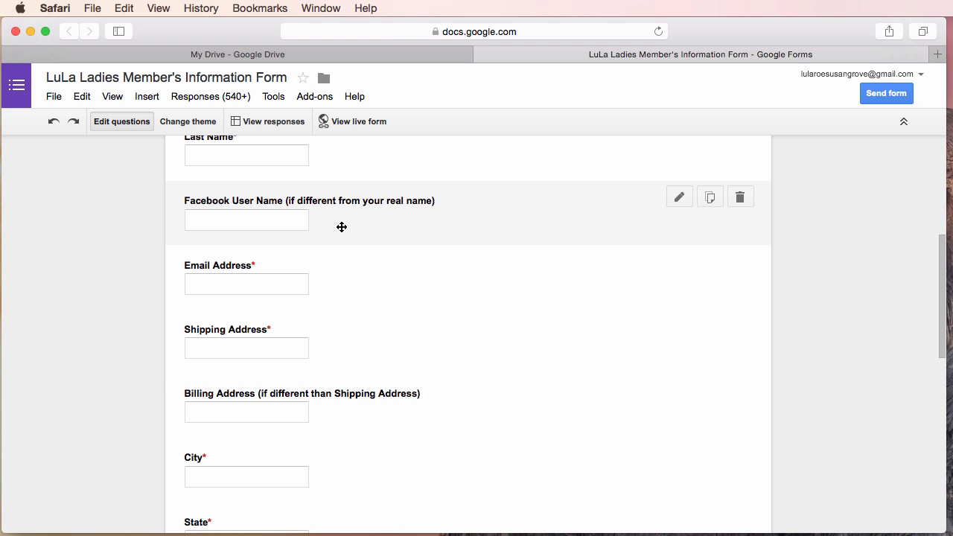
{"action": "scroll", "coordinate": [346, 227], "scroll_direction": "up", "scroll_amount": 5}
{"action": "scroll", "coordinate": [354, 228], "scroll_direction": "down", "scroll_amount": 3}
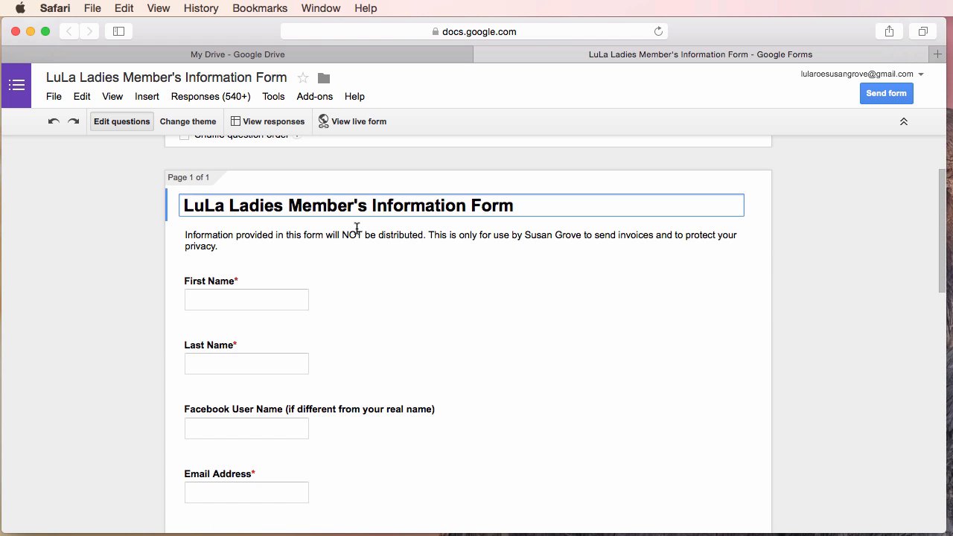
{"action": "scroll", "coordinate": [359, 230], "scroll_direction": "down", "scroll_amount": 2}
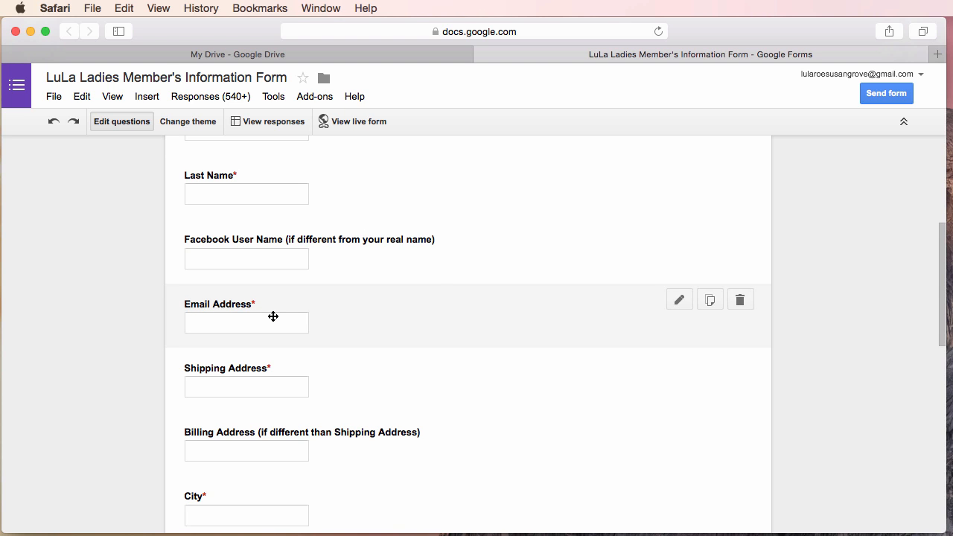
{"action": "scroll", "coordinate": [284, 318], "scroll_direction": "down", "scroll_amount": 3}
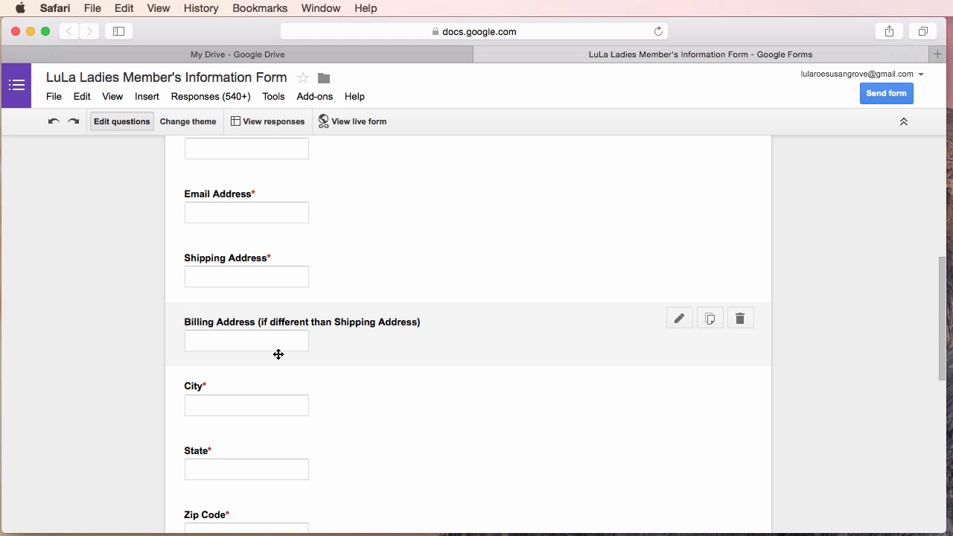
{"action": "scroll", "coordinate": [285, 346], "scroll_direction": "down", "scroll_amount": 2}
{"action": "scroll", "coordinate": [287, 348], "scroll_direction": "down", "scroll_amount": 2}
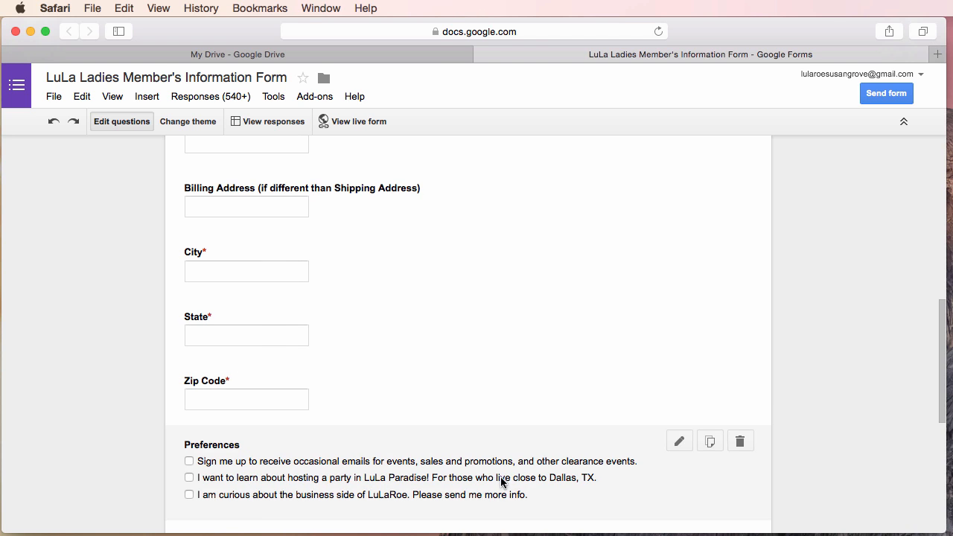
- Examine the form's Preferences, birthday club and comments questions and its confirmation page settings, and look over the whole form again
{"action": "scroll", "coordinate": [516, 462], "scroll_direction": "down", "scroll_amount": 1}
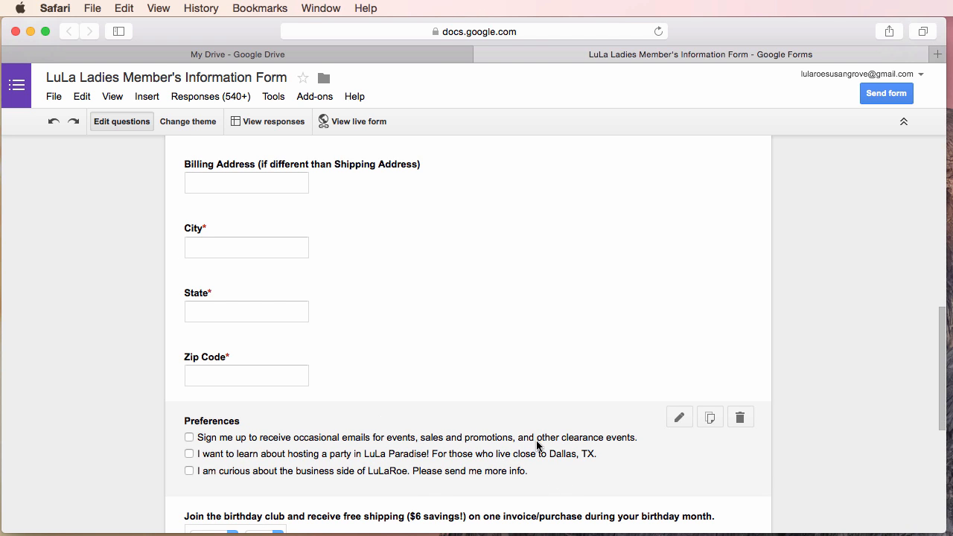
{"action": "scroll", "coordinate": [568, 463], "scroll_direction": "down", "scroll_amount": 1}
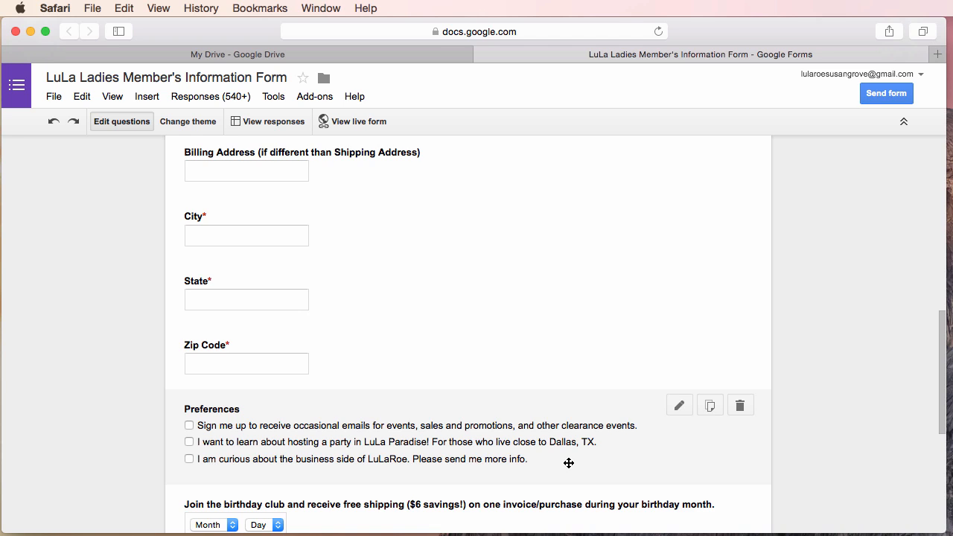
{"action": "scroll", "coordinate": [568, 463], "scroll_direction": "down", "scroll_amount": 4}
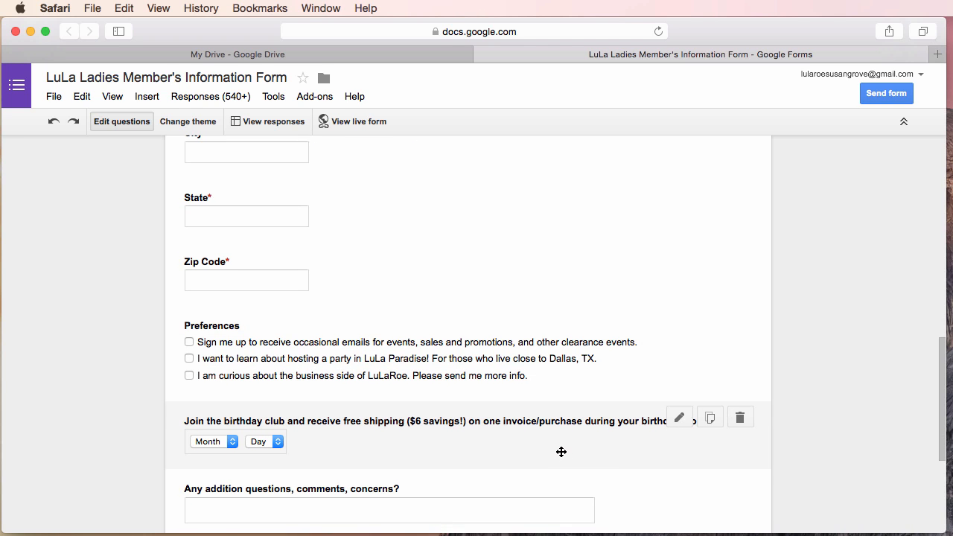
{"action": "scroll", "coordinate": [562, 452], "scroll_direction": "down", "scroll_amount": 1}
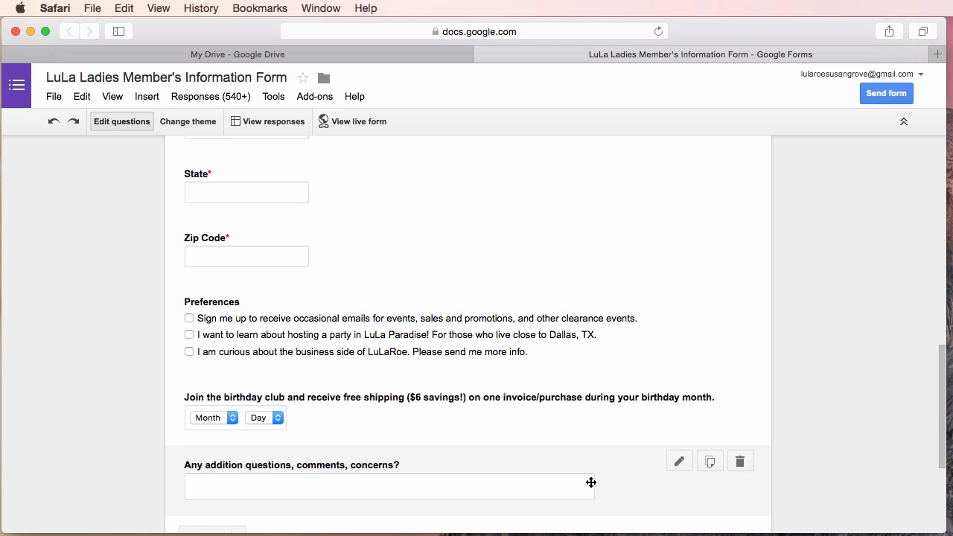
{"action": "scroll", "coordinate": [645, 460], "scroll_direction": "down", "scroll_amount": 1}
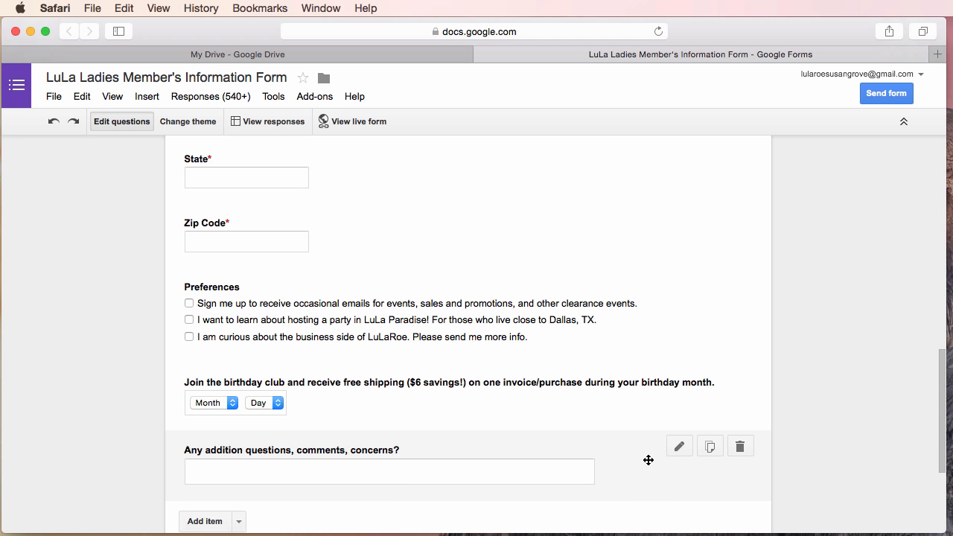
{"action": "scroll", "coordinate": [648, 459], "scroll_direction": "down", "scroll_amount": 3}
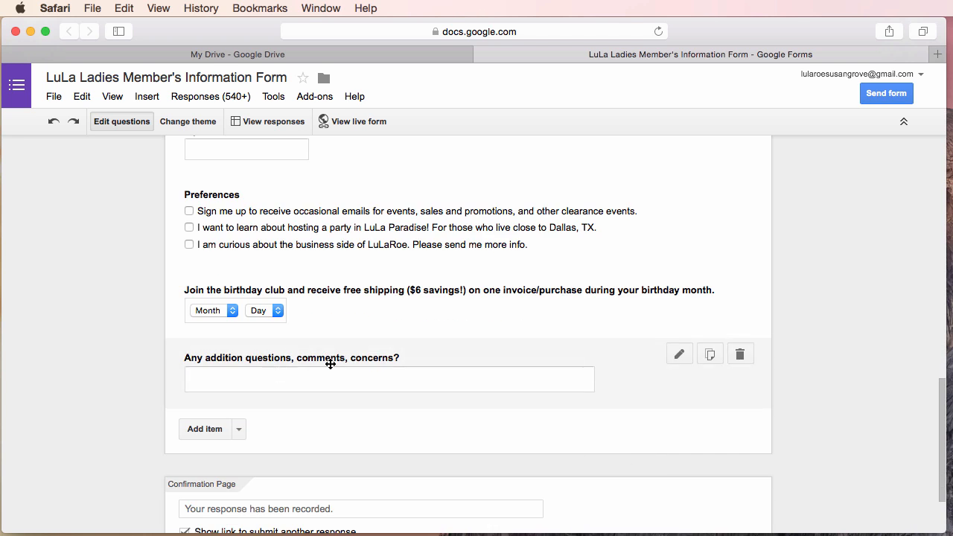
{"action": "scroll", "coordinate": [460, 429], "scroll_direction": "down", "scroll_amount": 3}
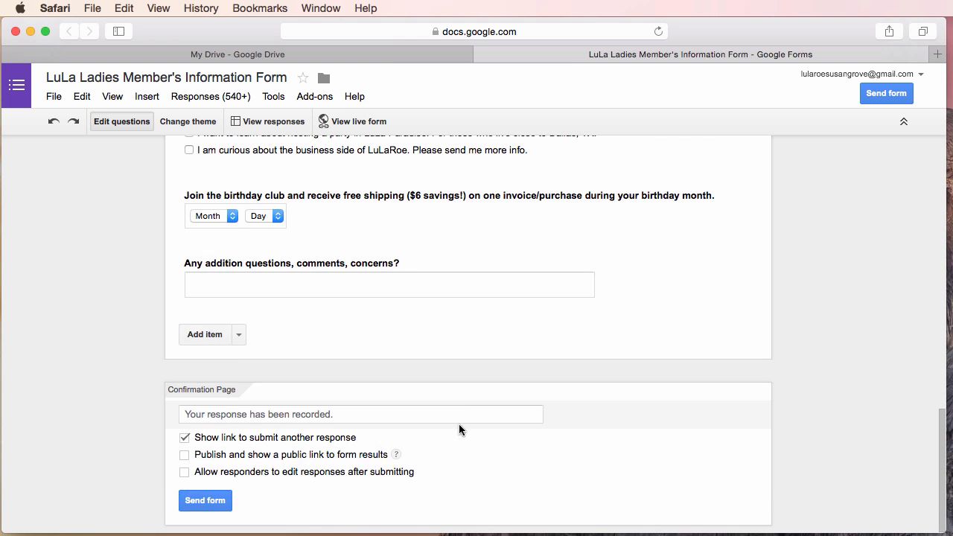
{"action": "scroll", "coordinate": [473, 364], "scroll_direction": "up", "scroll_amount": 15}
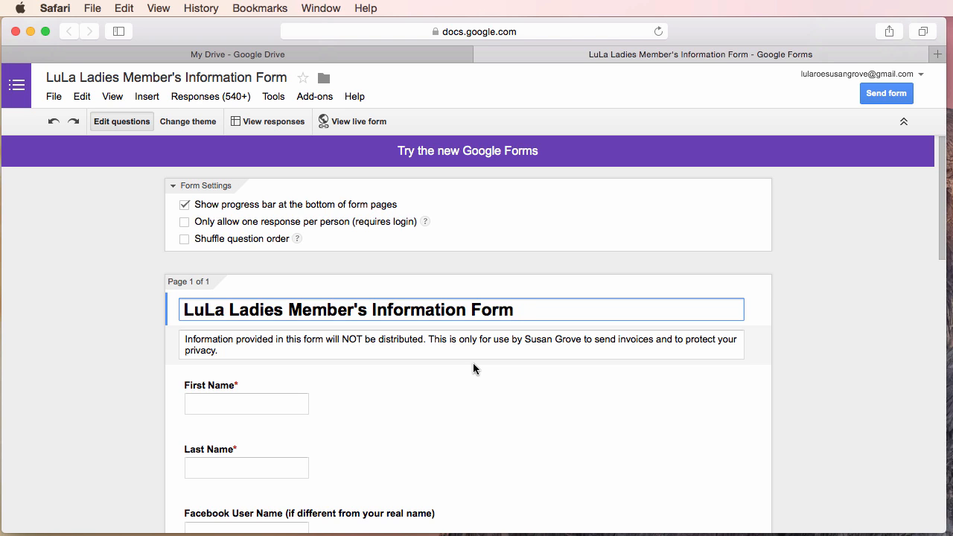
{"action": "mouse_move", "coordinate": [289, 382]}
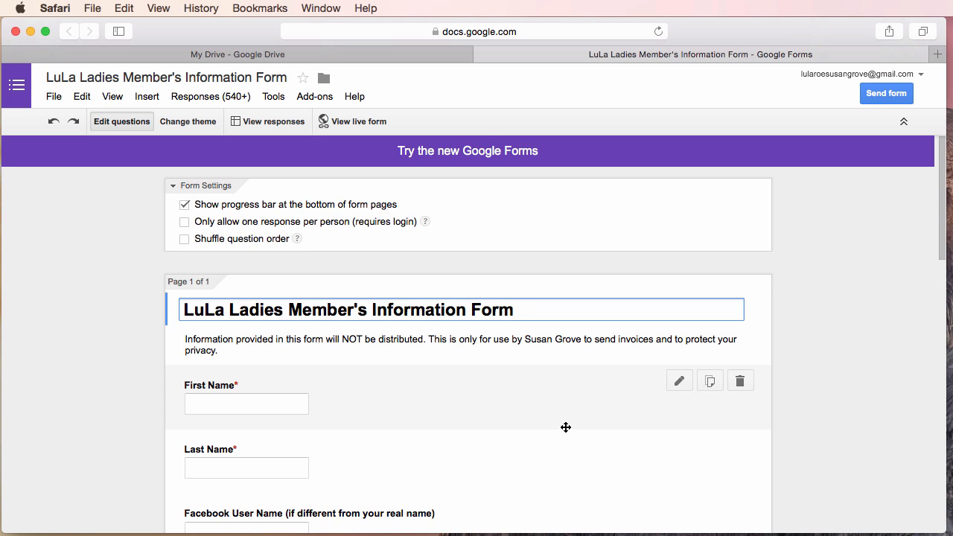
{"action": "scroll", "coordinate": [572, 421], "scroll_direction": "down", "scroll_amount": 2}
{"action": "scroll", "coordinate": [572, 421], "scroll_direction": "down", "scroll_amount": 10}
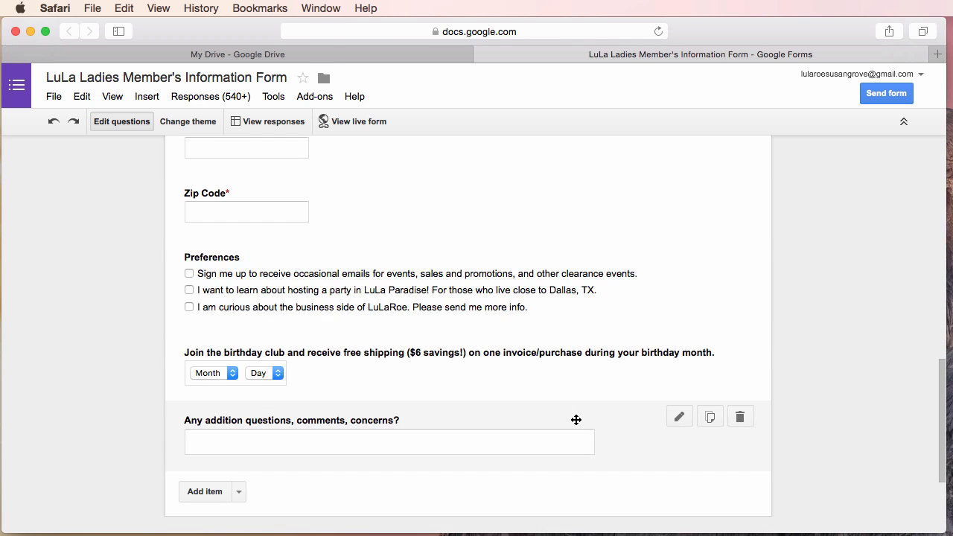
{"action": "scroll", "coordinate": [574, 420], "scroll_direction": "up", "scroll_amount": 12}
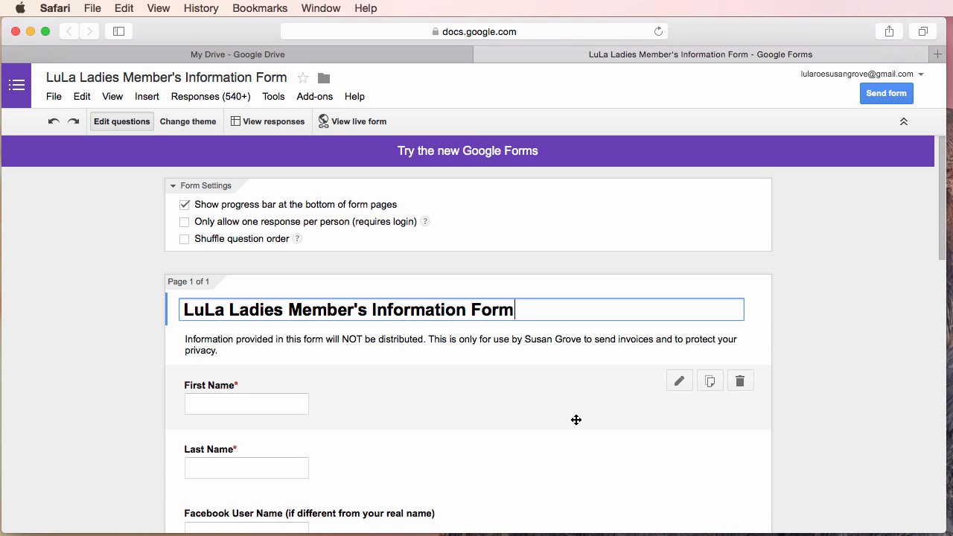
- Close the existing member form and create a blank Google Form in My Drive
{"action": "left_click", "coordinate": [482, 54]}
{"action": "scroll", "coordinate": [316, 302], "scroll_direction": "down", "scroll_amount": 5}
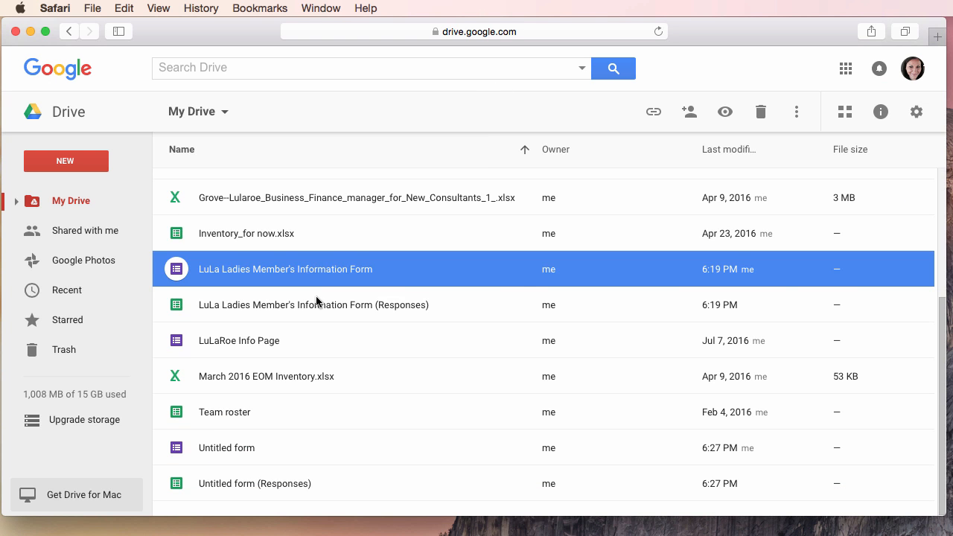
{"action": "scroll", "coordinate": [316, 298], "scroll_direction": "up", "scroll_amount": 5}
{"action": "left_click", "coordinate": [69, 162]}
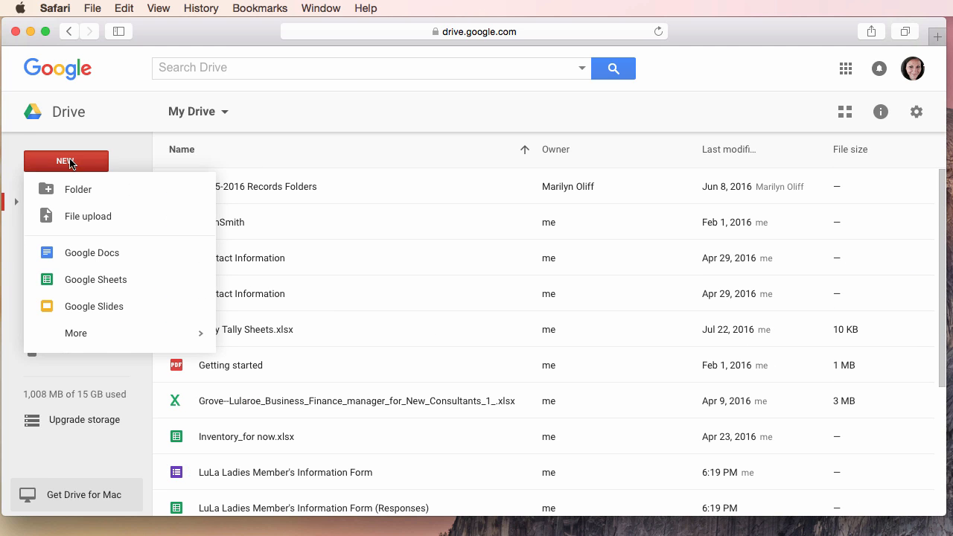
{"action": "mouse_move", "coordinate": [77, 337]}
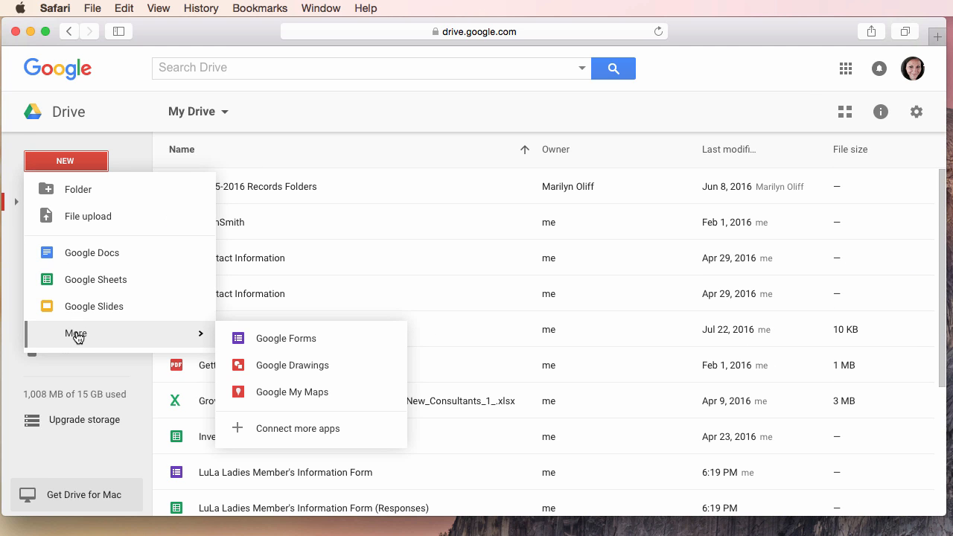
{"action": "left_click", "coordinate": [280, 339]}
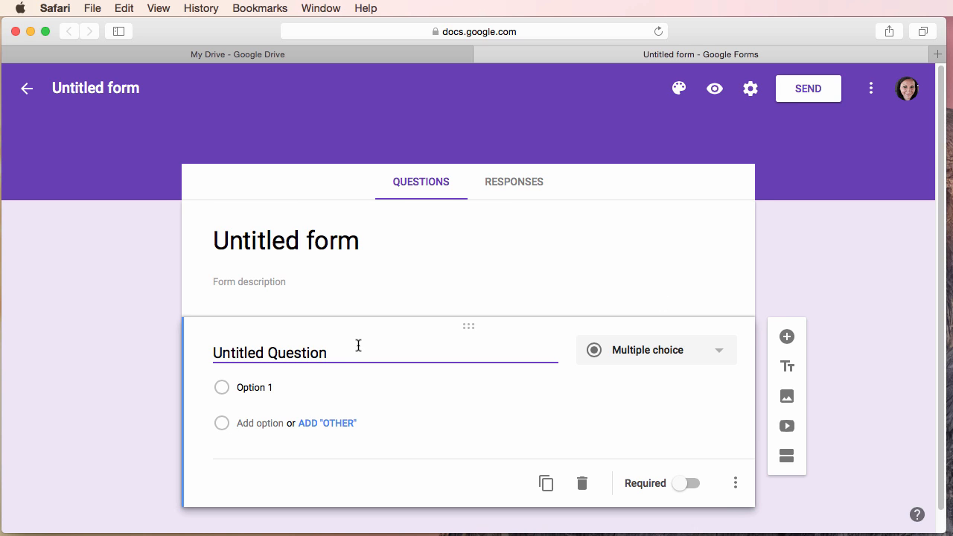
- Set the form title to "LuLa Ladies Customer Information Page"
{"action": "left_click", "coordinate": [311, 240]}
{"action": "left_click", "coordinate": [411, 237]}
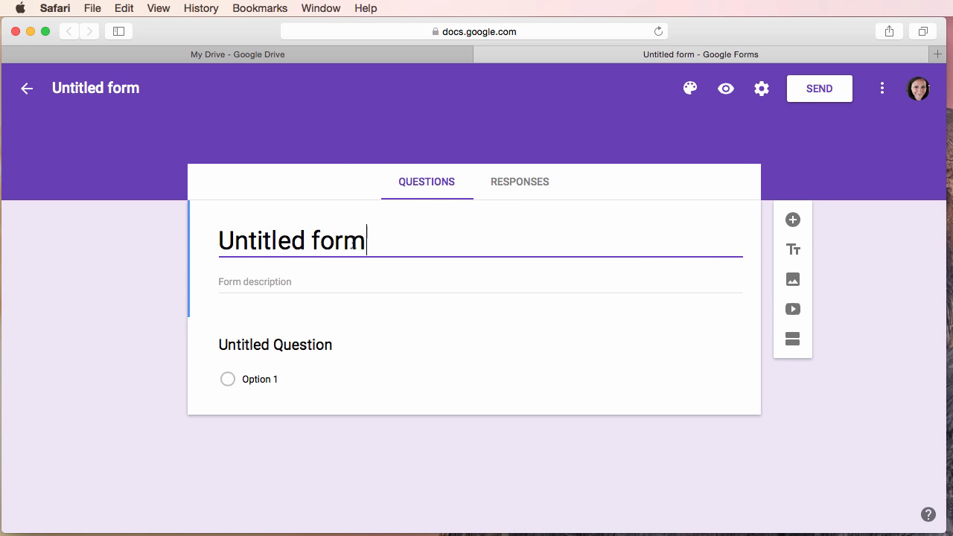
{"action": "key", "text": "super+a"}
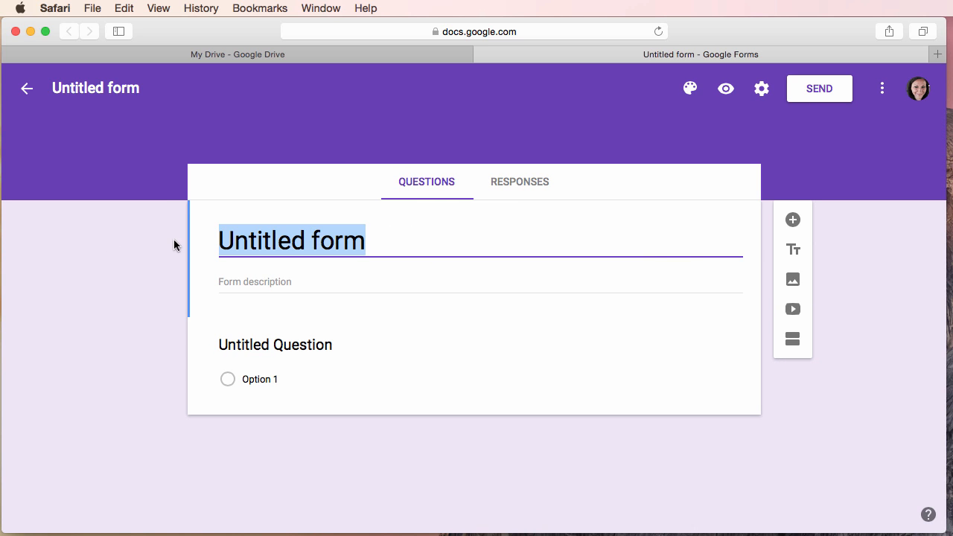
{"action": "type", "text": "LuLa"}
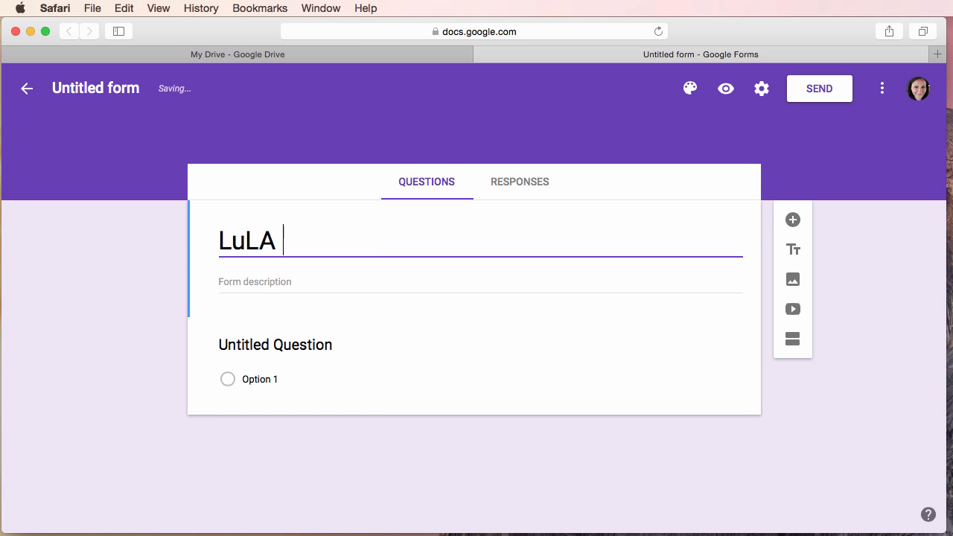
{"action": "type", "text": " Ladies "}
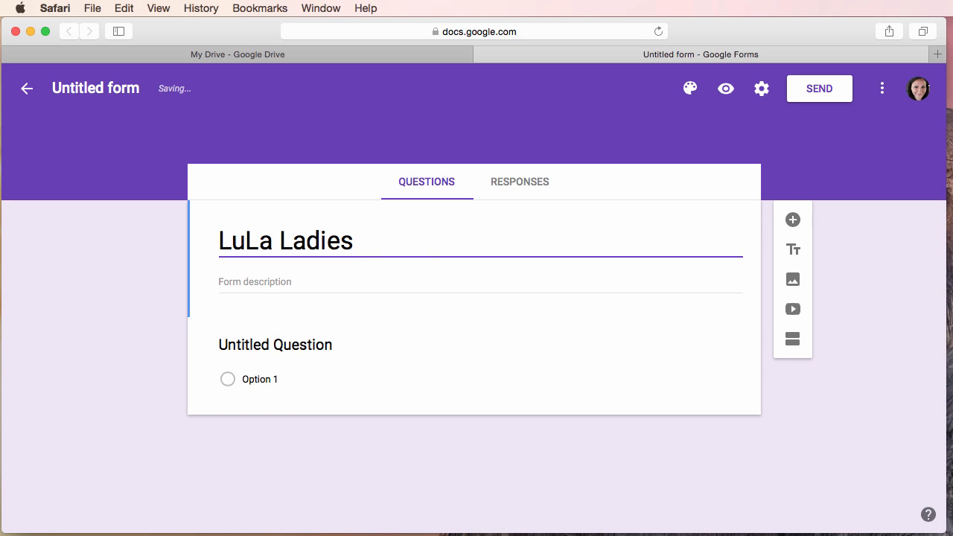
{"action": "type", "text": "Cutomer"}
{"action": "key", "text": "BackSpace"}
{"action": "key", "text": "BackSpace"}
{"action": "key", "text": "BackSpace"}
{"action": "key", "text": "BackSpace"}
{"action": "key", "text": "BackSpace"}
{"action": "type", "text": "c"}
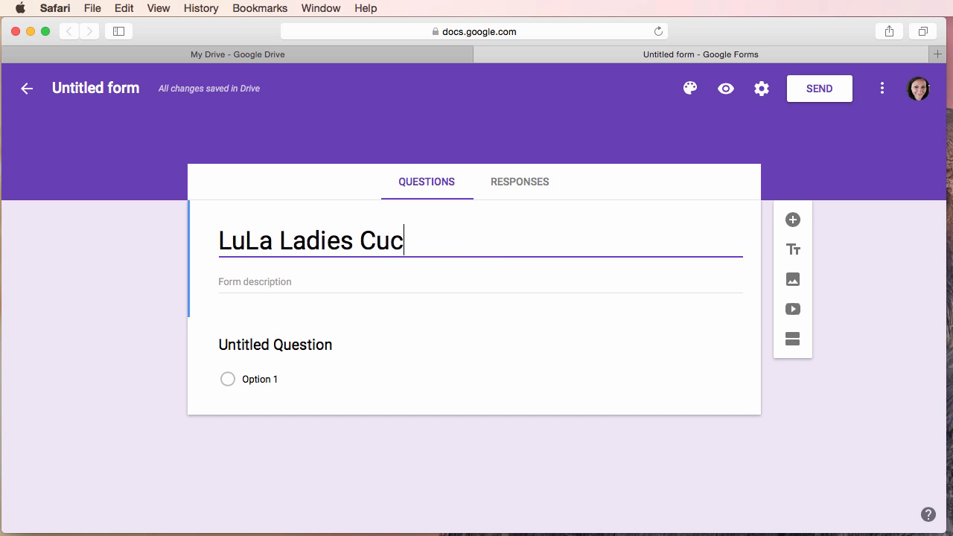
{"action": "key", "text": "BackSpace"}
{"action": "type", "text": "stomer "}
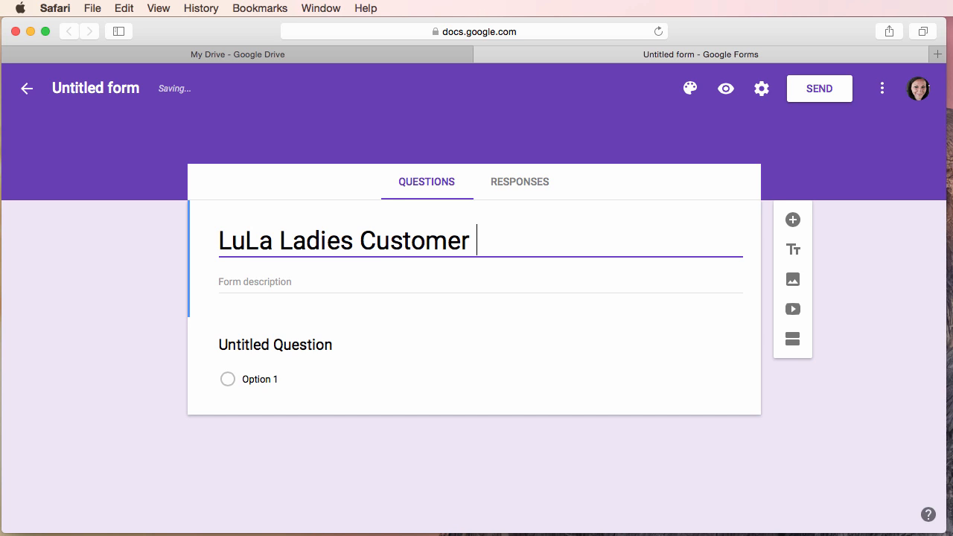
{"action": "type", "text": "INfo"}
{"action": "key", "text": "BackSpace"}
{"action": "key", "text": "BackSpace"}
{"action": "key", "text": "BackSpace"}
{"action": "type", "text": "nformation "}
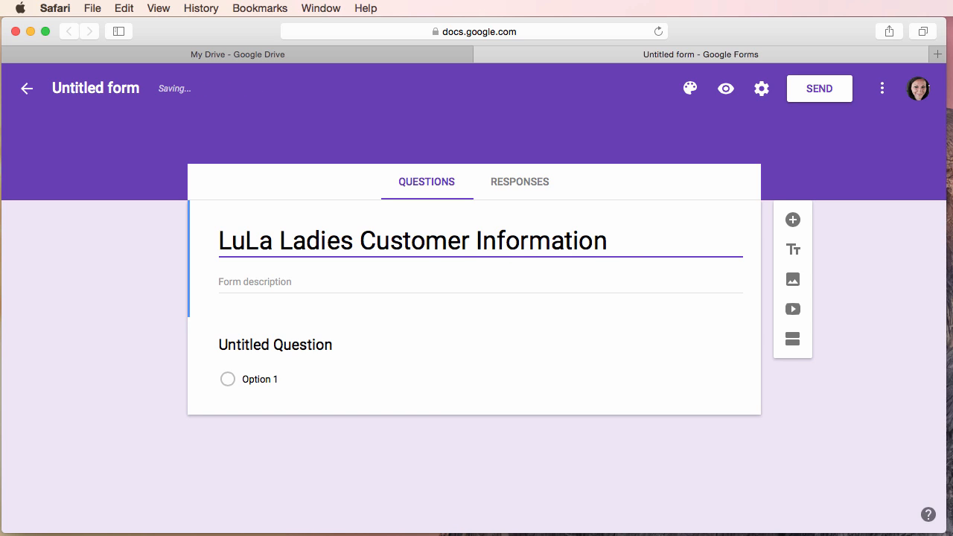
{"action": "type", "text": "Page"}
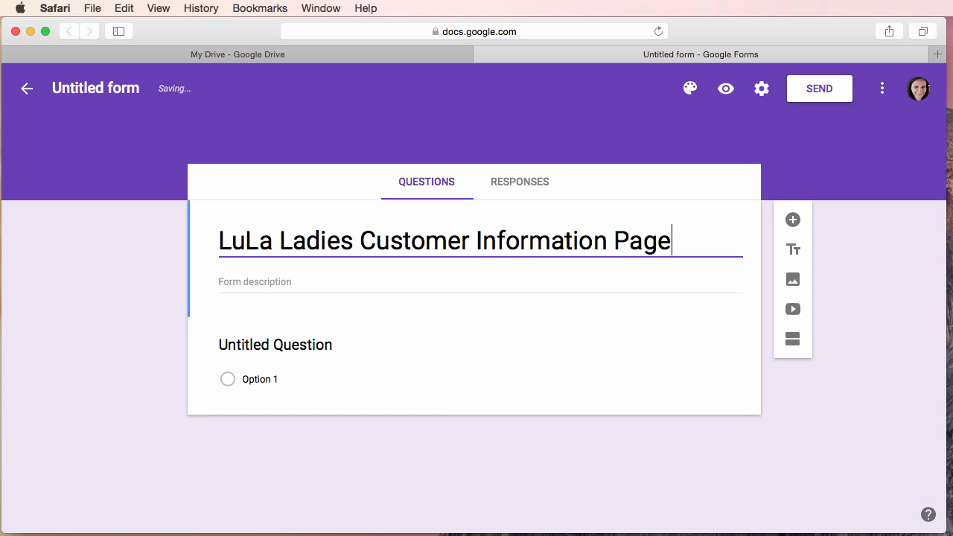
- Enter "I will not share your information...." as the form description
{"action": "left_click", "coordinate": [246, 281]}
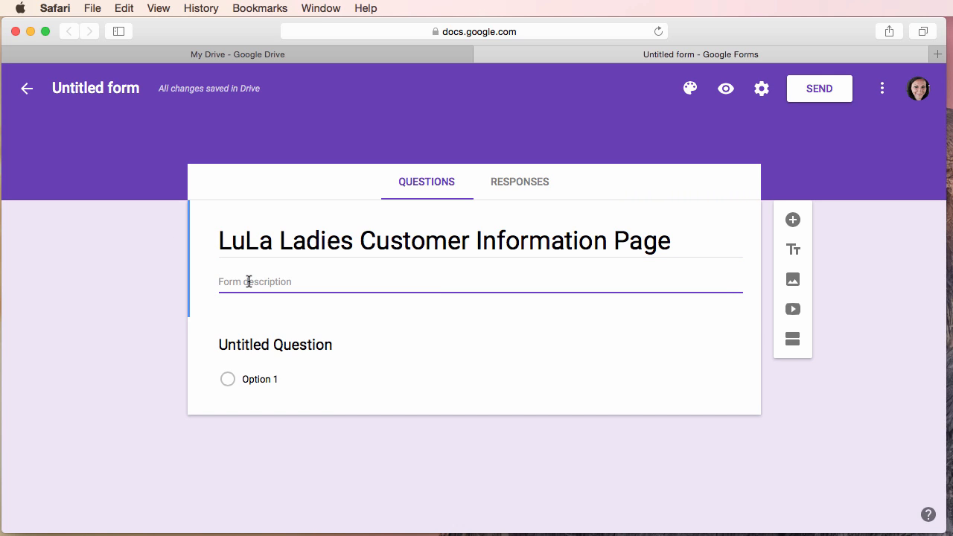
{"action": "type", "text": "I will n"}
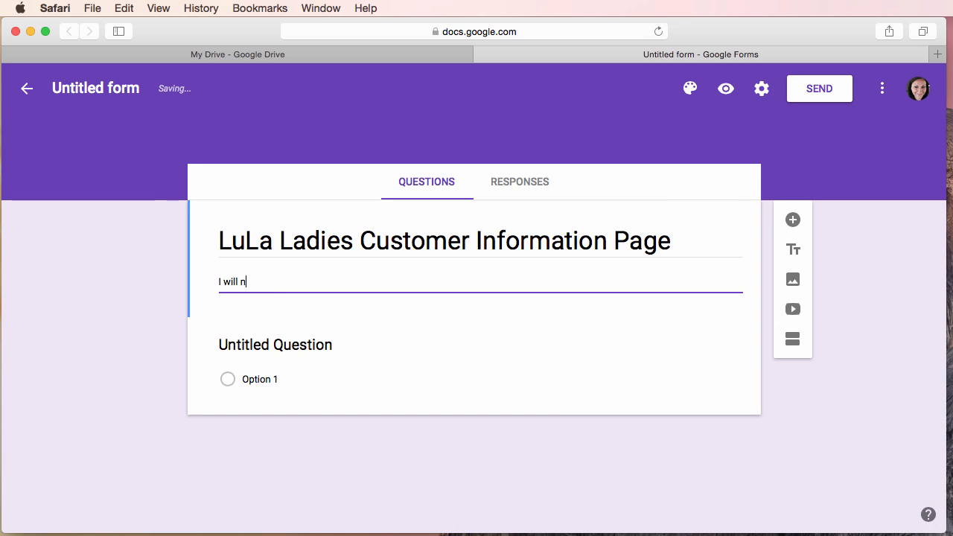
{"action": "type", "text": "ot share your "}
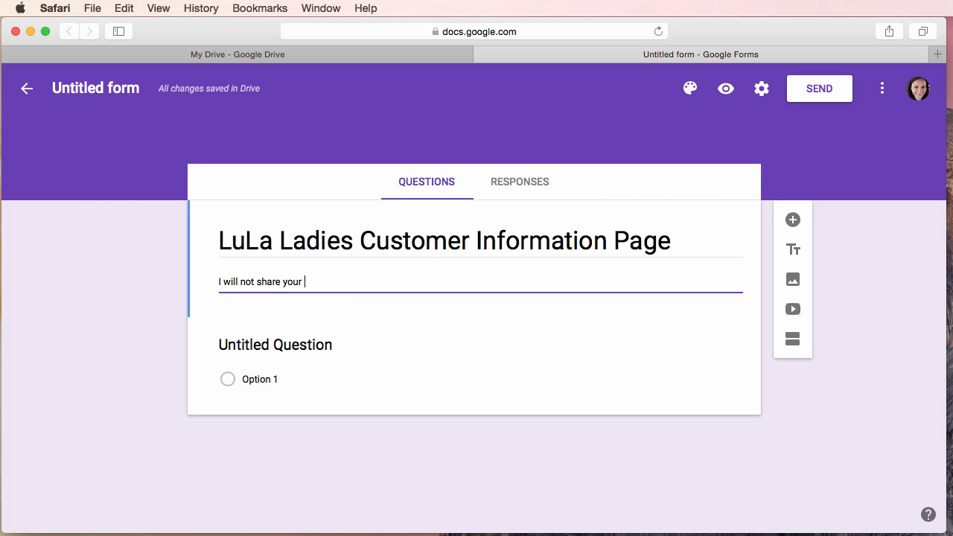
{"action": "type", "text": "information...."}
- Turn the untitled first question into a required short-answer question titled "Full Name"
{"action": "left_click", "coordinate": [300, 350]}
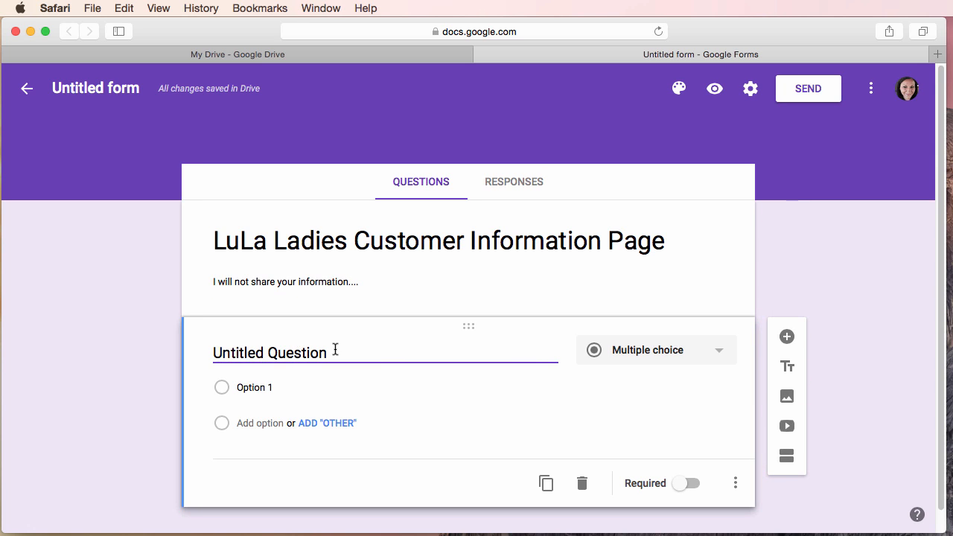
{"action": "left_click_drag", "start_coordinate": [335, 349], "coordinate": [175, 357]}
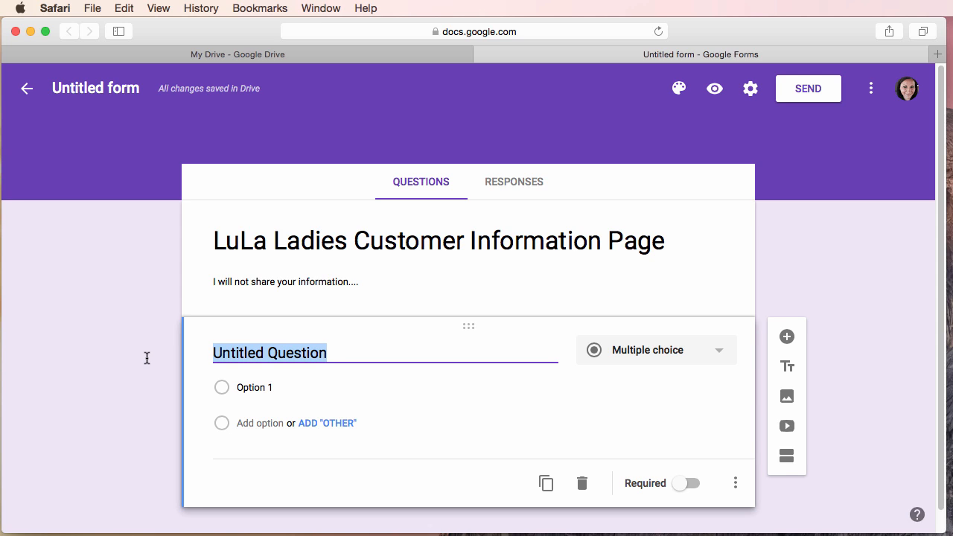
{"action": "type", "text": "Full"}
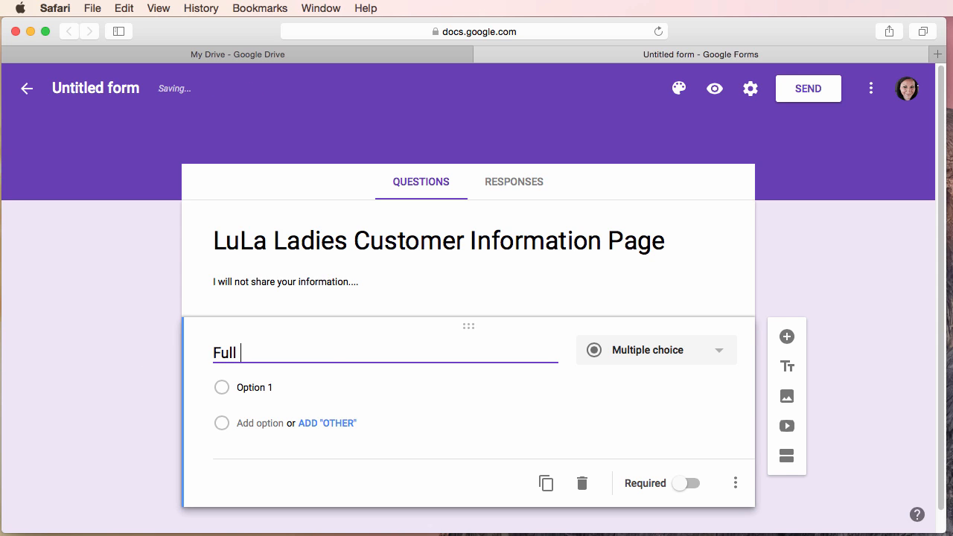
{"action": "type", "text": " Name"}
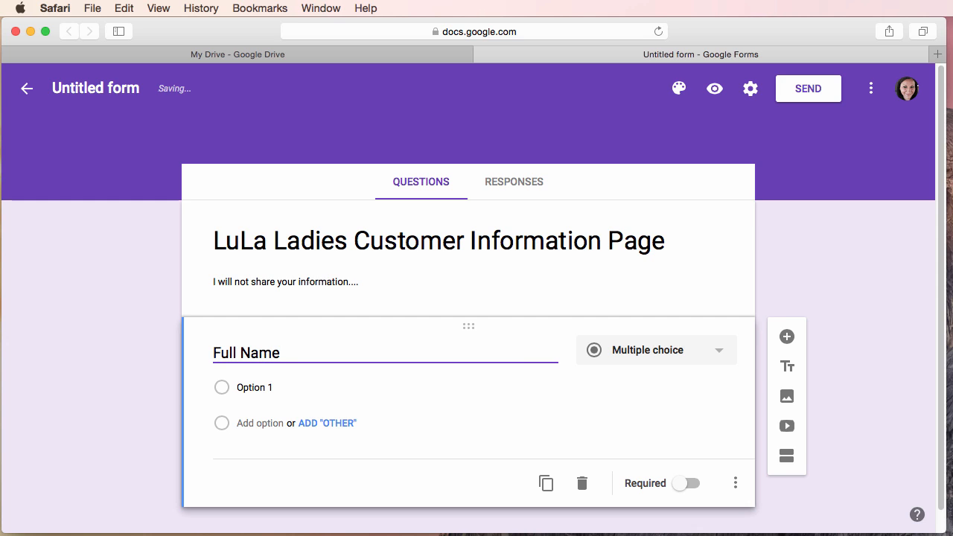
{"action": "left_click", "coordinate": [722, 358]}
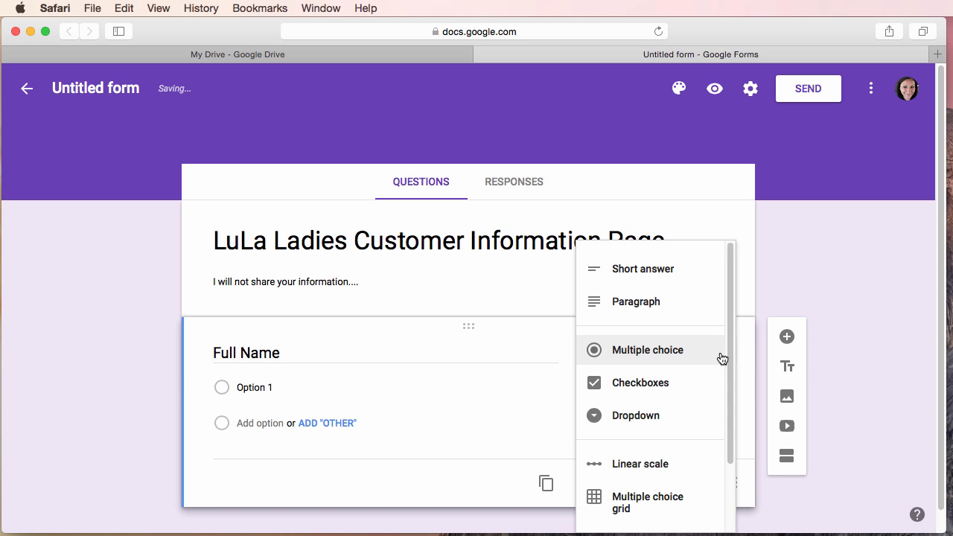
{"action": "left_click", "coordinate": [679, 277]}
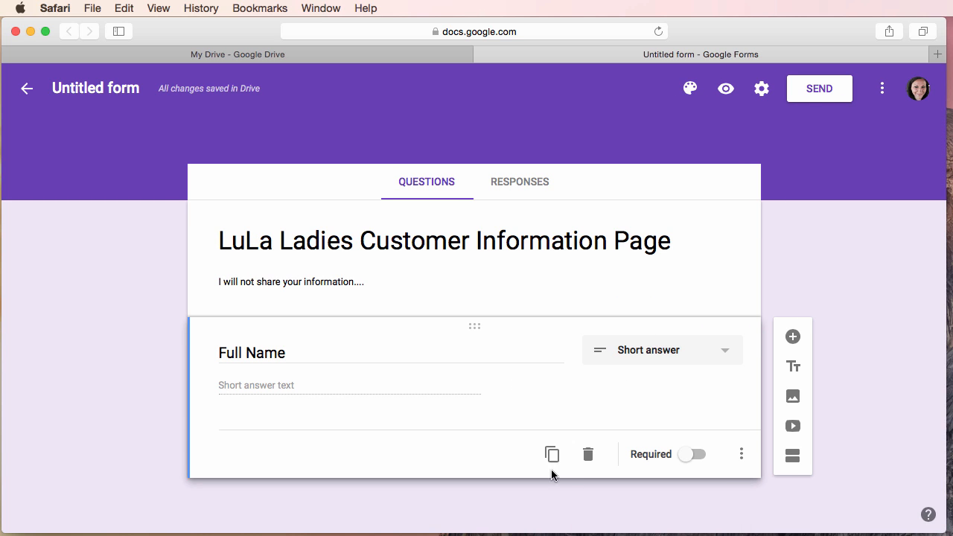
{"action": "left_click", "coordinate": [701, 455]}
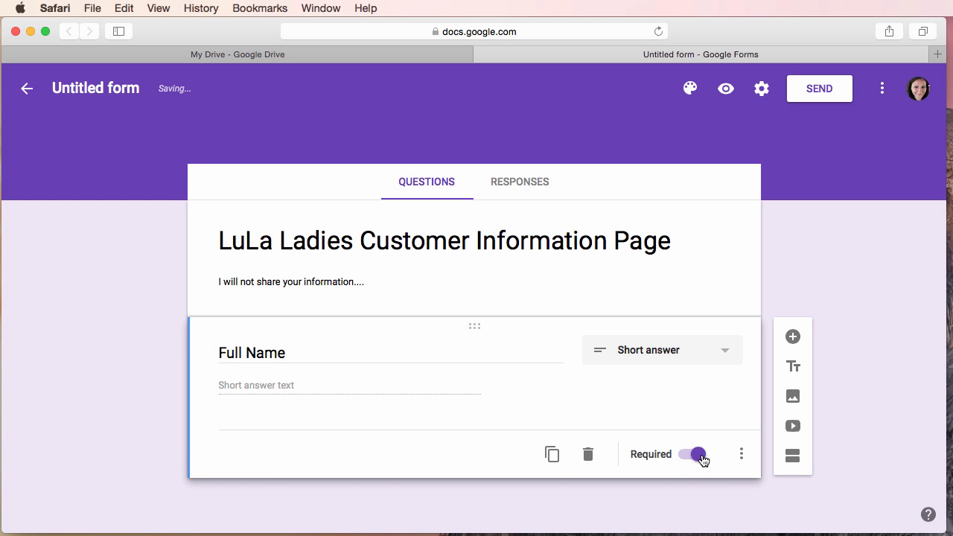
- Duplicate the Full Name question and delete the copy
{"action": "left_click", "coordinate": [552, 455]}
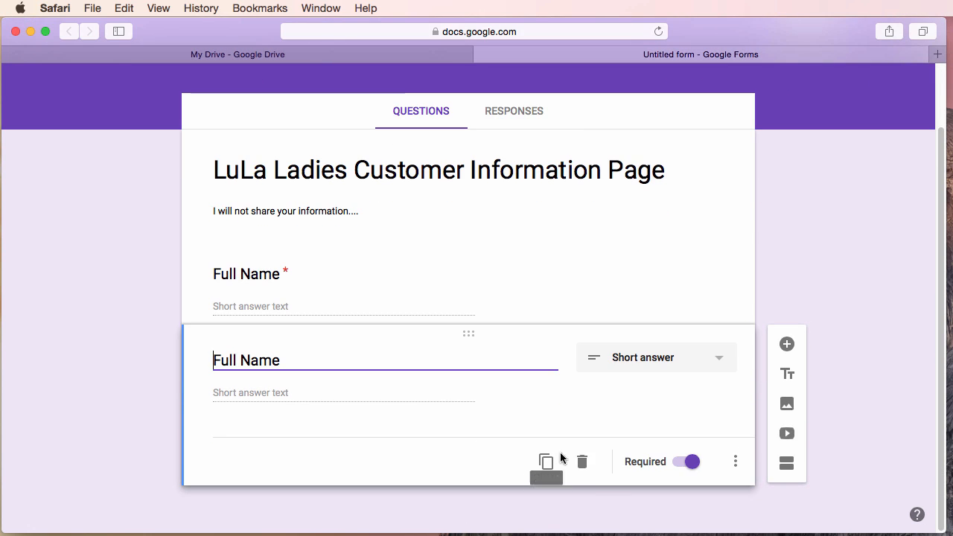
{"action": "left_click", "coordinate": [587, 462]}
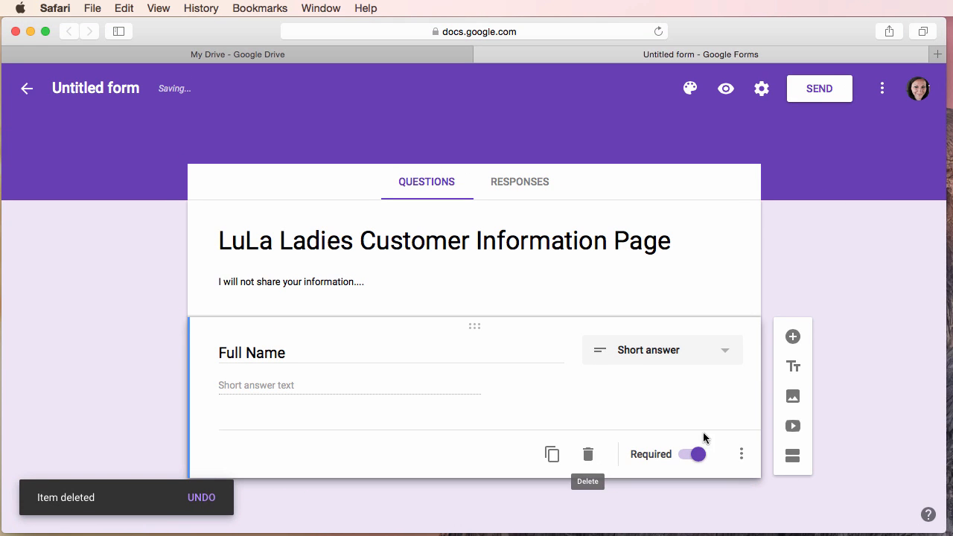
- Add a new question below Full Name and title it "Full Address"
{"action": "left_click", "coordinate": [793, 339]}
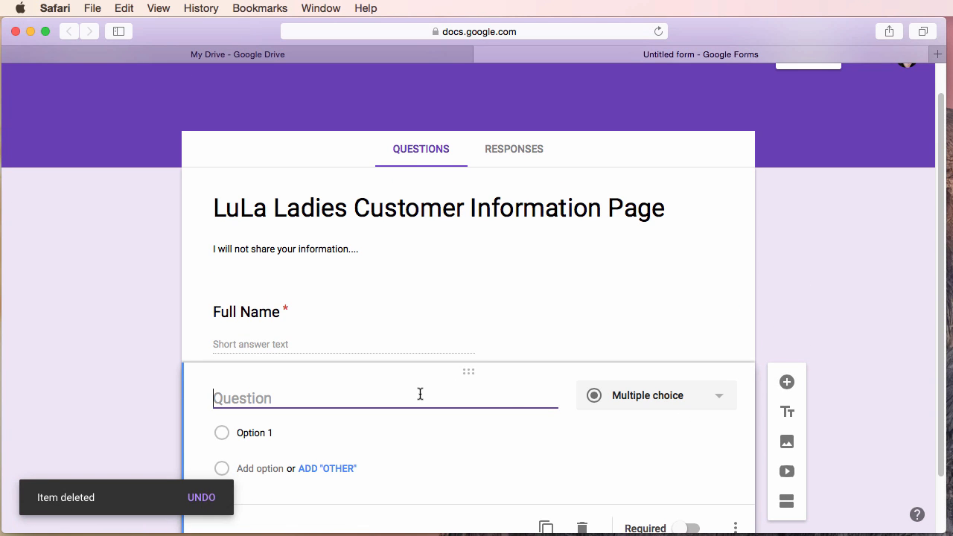
{"action": "type", "text": "Addres"}
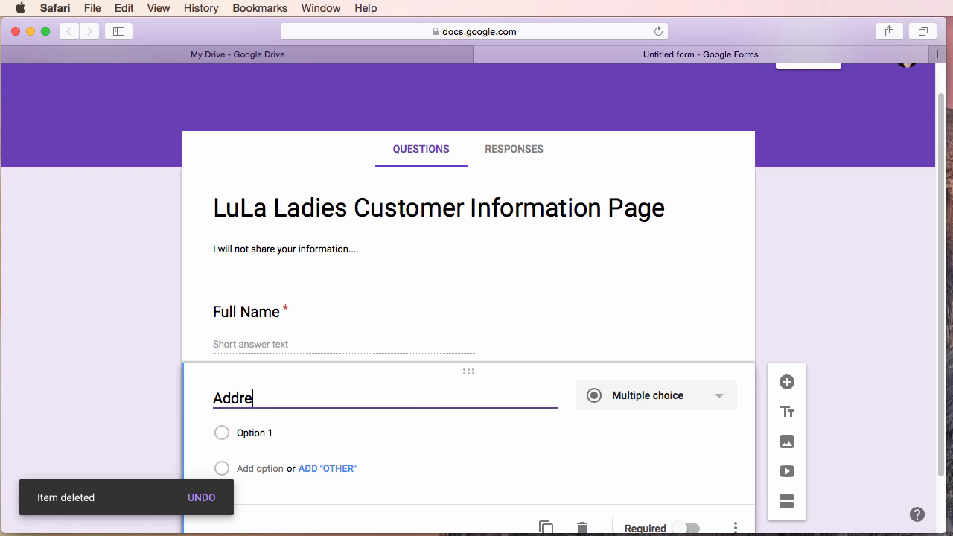
{"action": "key", "text": "BackSpace"}
{"action": "key", "text": "BackSpace"}
{"action": "key", "text": "BackSpace"}
{"action": "key", "text": "BackSpace"}
{"action": "key", "text": "BackSpace"}
{"action": "key", "text": "BackSpace"}
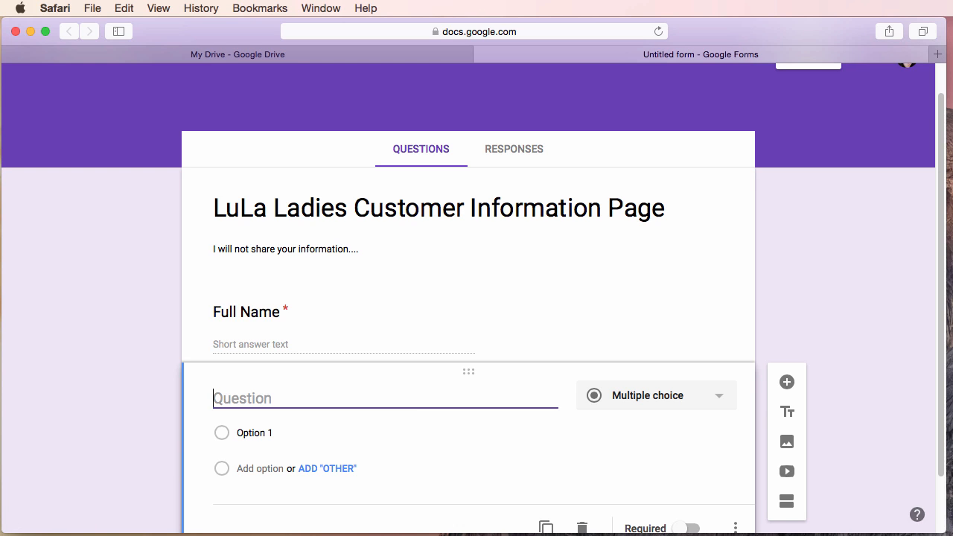
{"action": "type", "text": "Full Addd"}
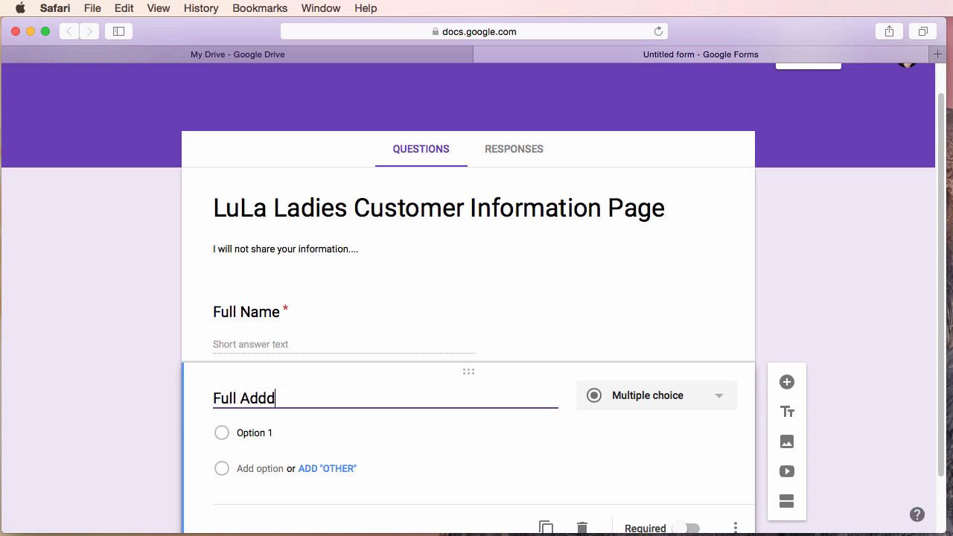
{"action": "key", "text": "BackSpace"}
{"action": "type", "text": "ree"}
{"action": "key", "text": "BackSpace"}
{"action": "type", "text": "ss"}
{"action": "left_click_drag", "start_coordinate": [404, 396], "coordinate": [204, 392]}
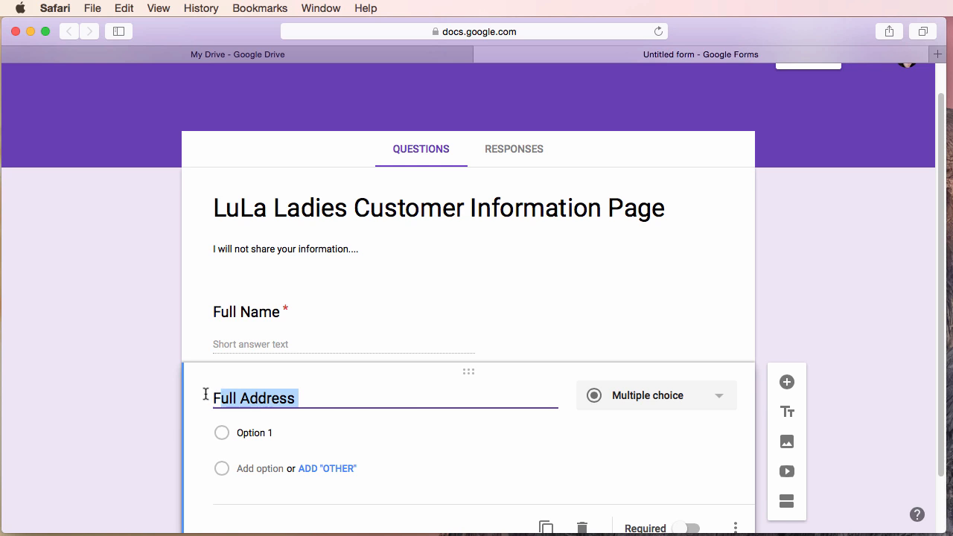
{"action": "type", "text": "AD"}
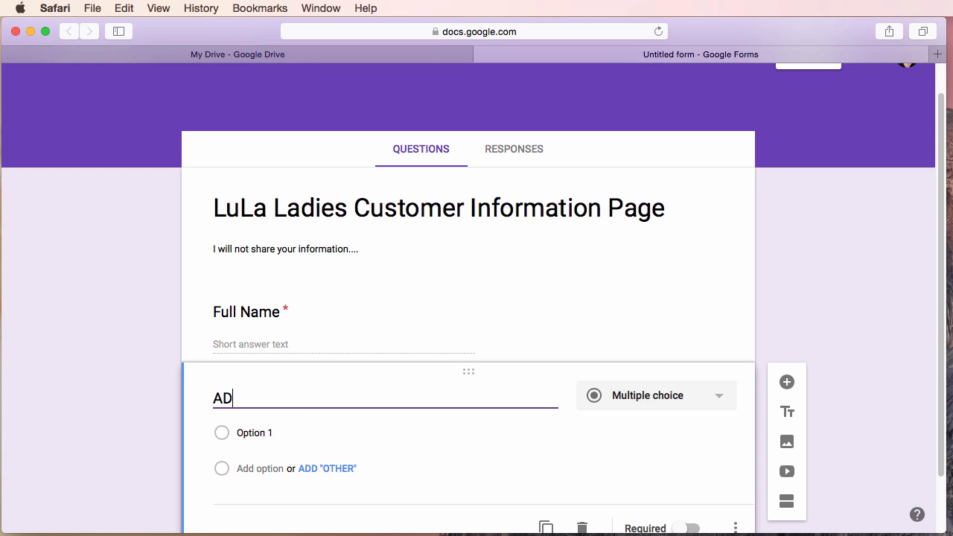
{"action": "key", "text": "BackSpace"}
{"action": "type", "text": "d"}
{"action": "key", "text": "BackSpace"}
{"action": "type", "text": "Au"}
{"action": "key", "text": "BackSpace"}
{"action": "key", "text": "BackSpace"}
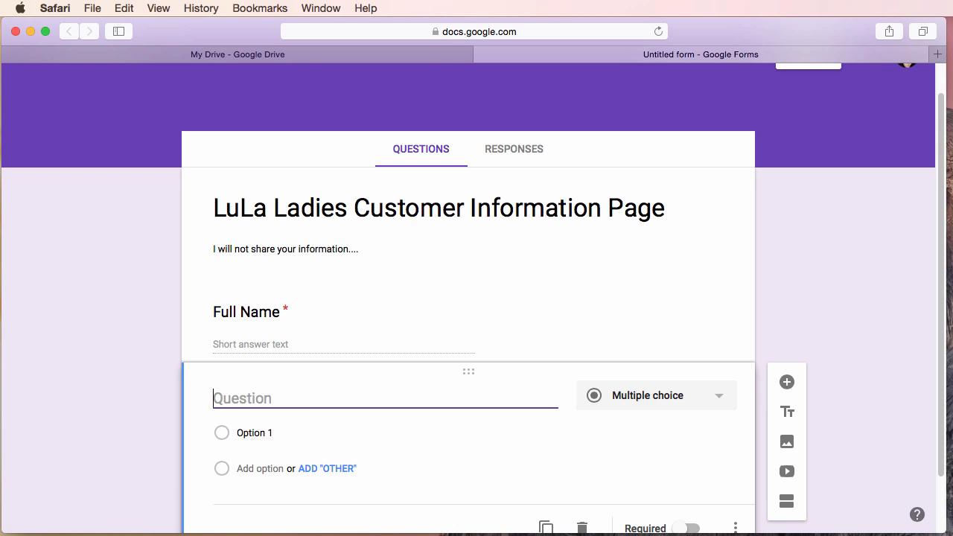
{"action": "type", "text": "Full Address"}
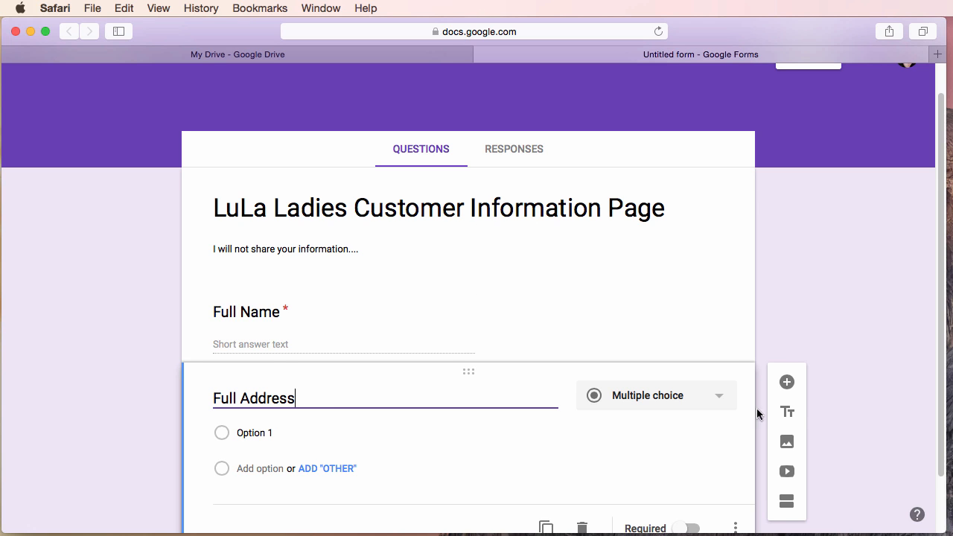
- Change the Full Address question to short answer, and delete that question from the form
{"action": "left_click", "coordinate": [719, 398]}
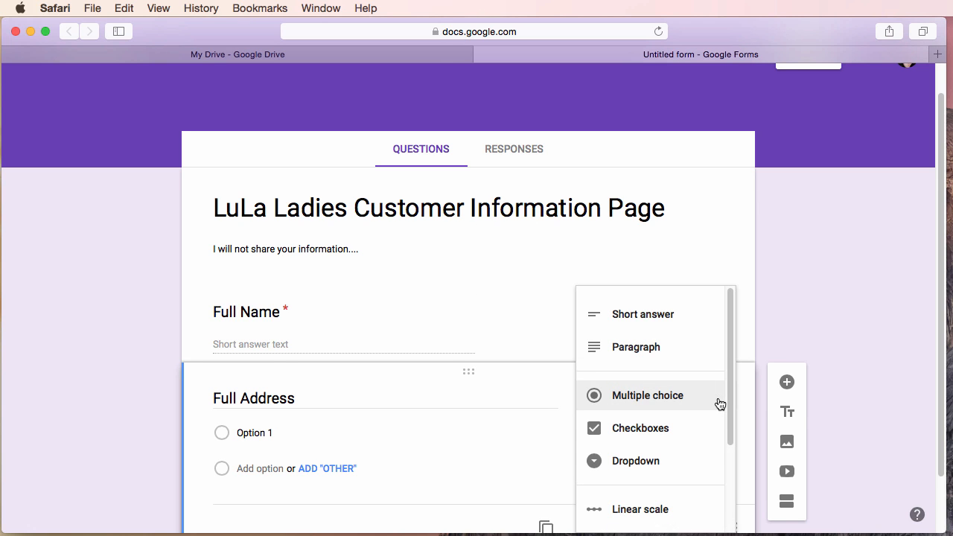
{"action": "left_click", "coordinate": [707, 322]}
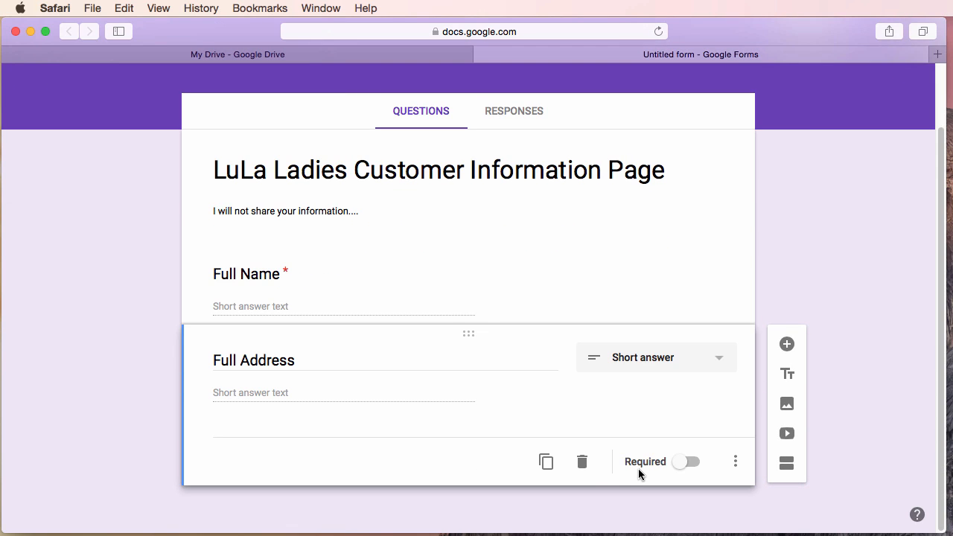
{"action": "left_click", "coordinate": [584, 465]}
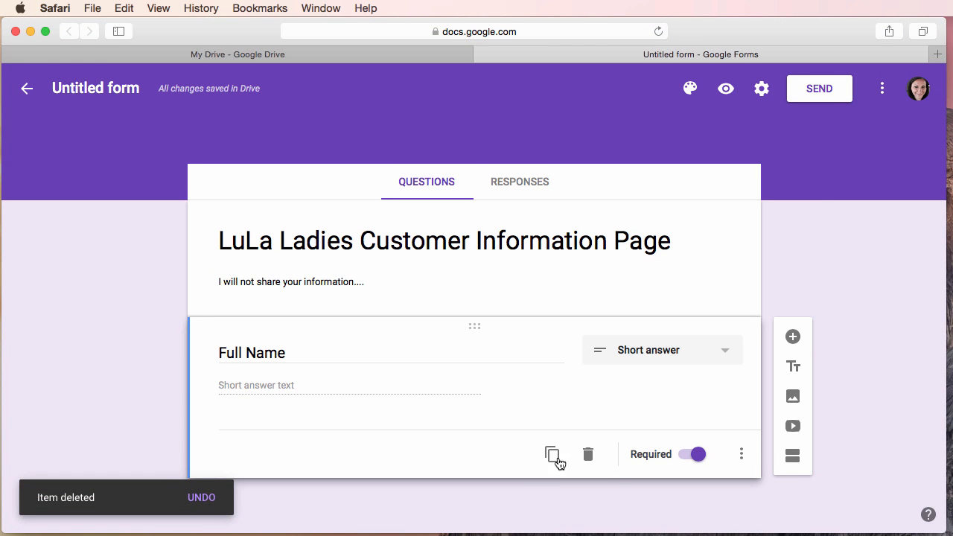
- Duplicate the required Full Name question and retitle the copy "City"
{"action": "left_click", "coordinate": [552, 455]}
{"action": "left_click_drag", "start_coordinate": [334, 435], "coordinate": [155, 425]}
{"action": "left_click", "coordinate": [280, 432]}
{"action": "type", "text": "City"}
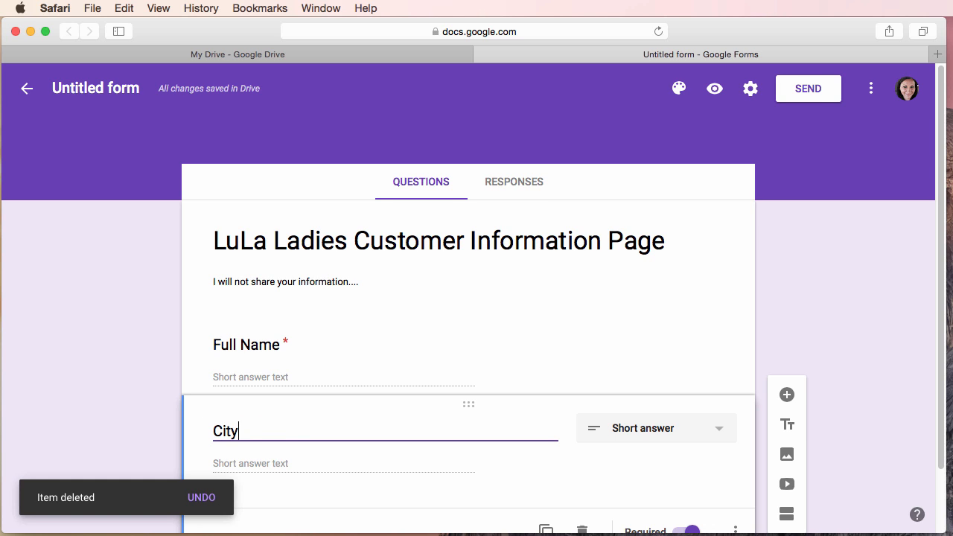
- Duplicate the City question and retitle the new copy "State"
{"action": "scroll", "coordinate": [362, 358], "scroll_direction": "down", "scroll_amount": 2}
{"action": "left_click", "coordinate": [547, 460]}
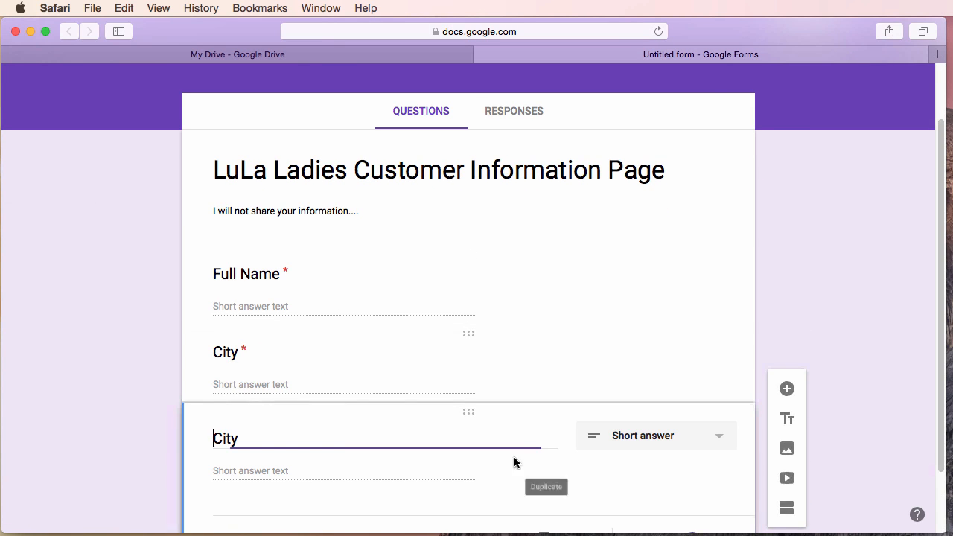
{"action": "key", "text": "Delete"}
{"action": "key", "text": "Delete"}
{"action": "key", "text": "Delete"}
{"action": "key", "text": "Delete"}
{"action": "type", "text": "State"}
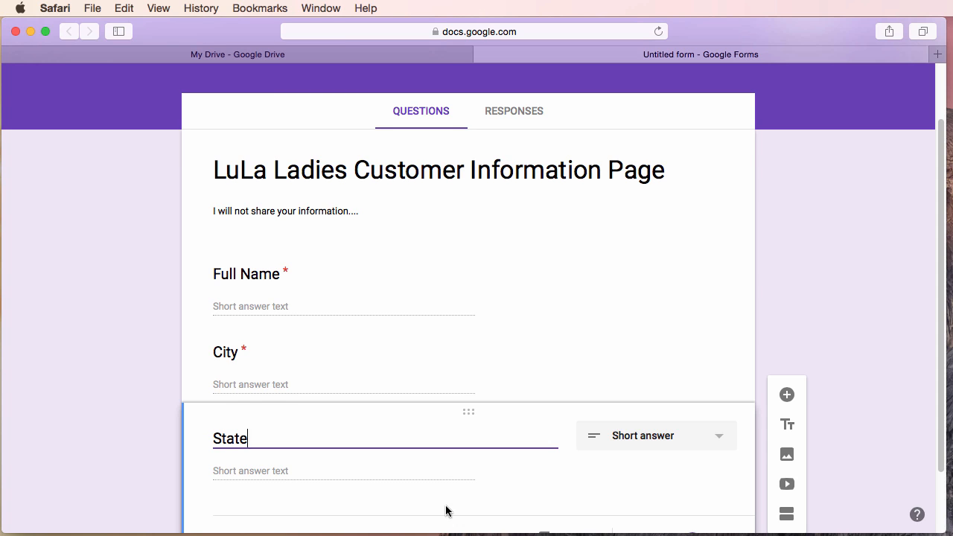
{"action": "scroll", "coordinate": [477, 477], "scroll_direction": "down", "scroll_amount": 1}
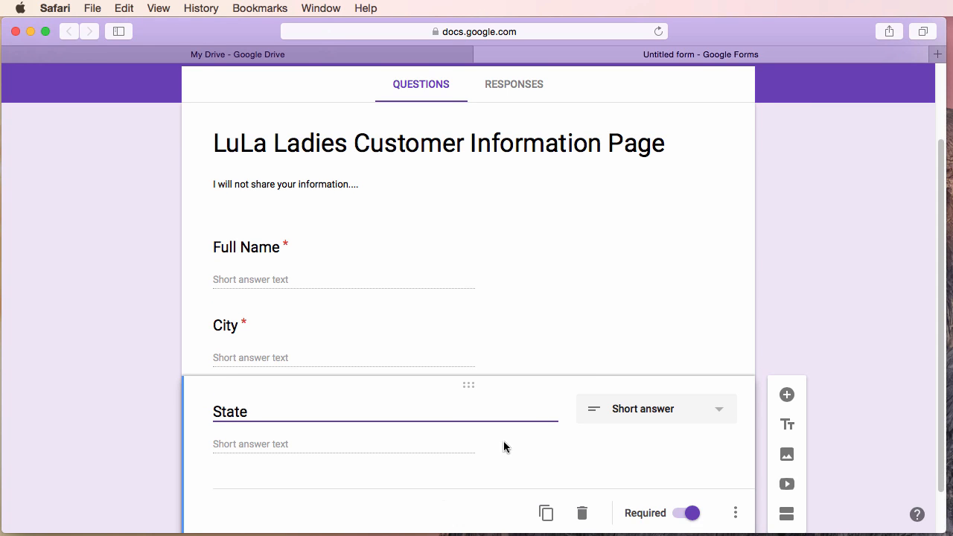
- Look through the answer types available for the State question without changing its type
{"action": "left_click", "coordinate": [709, 413]}
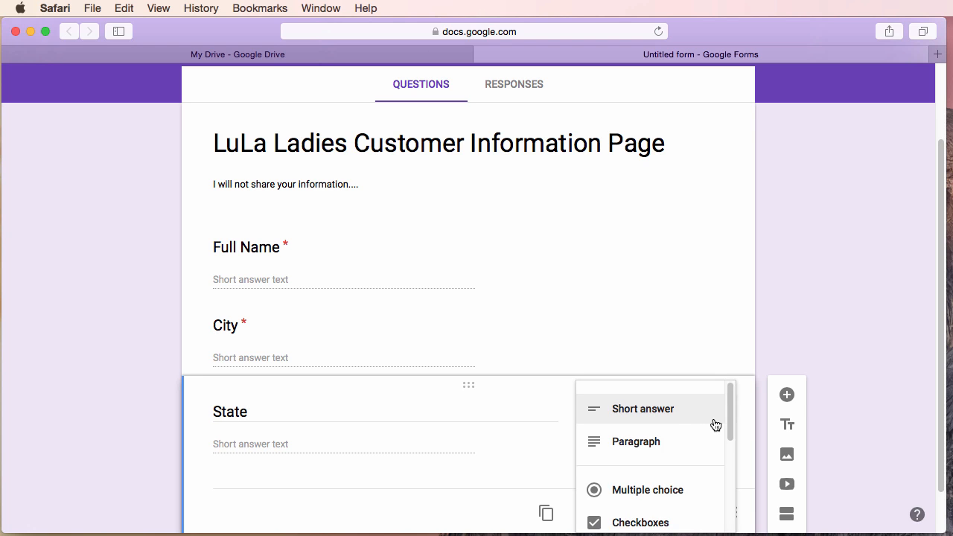
{"action": "left_click_drag", "start_coordinate": [730, 427], "coordinate": [730, 476]}
{"action": "scroll", "coordinate": [730, 477], "scroll_direction": "down", "scroll_amount": 5}
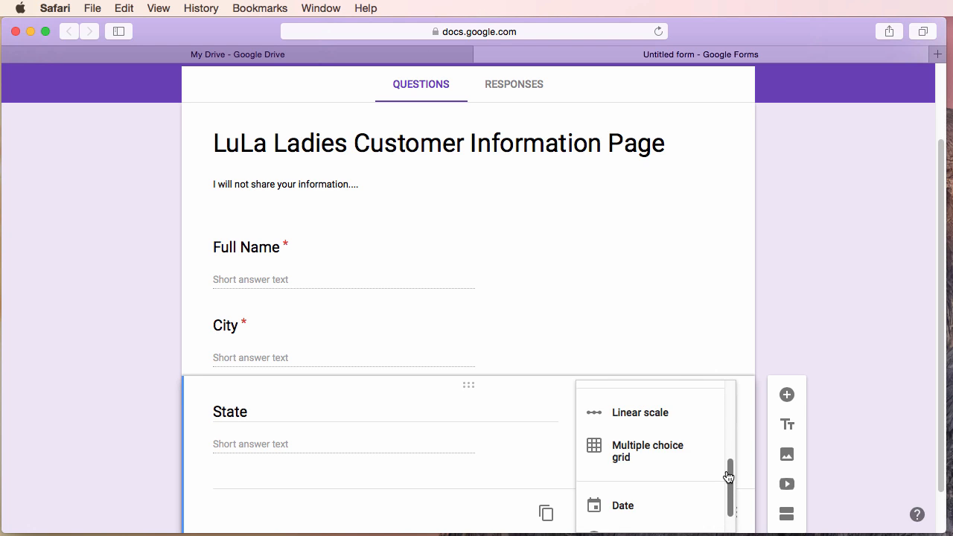
{"action": "left_click_drag", "start_coordinate": [730, 446], "coordinate": [728, 332]}
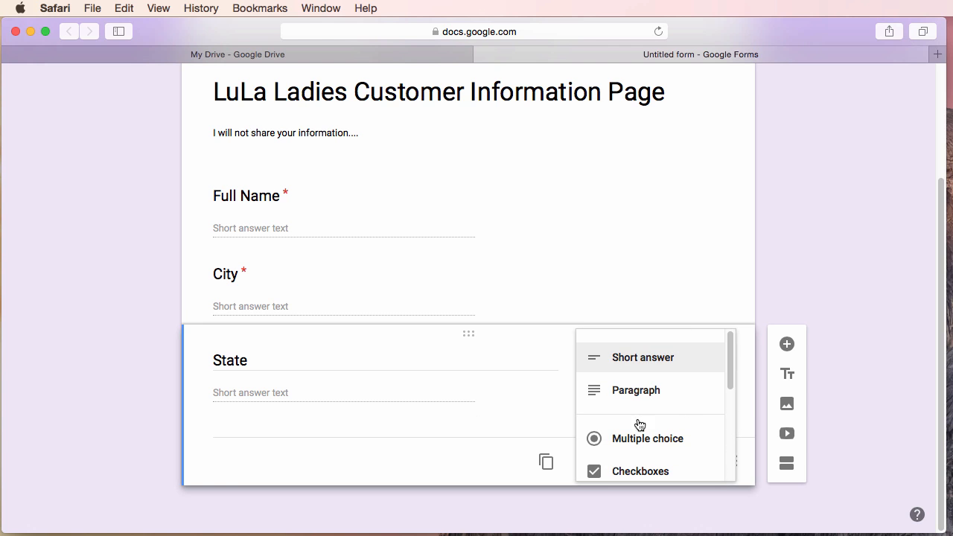
{"action": "scroll", "coordinate": [708, 422], "scroll_direction": "up", "scroll_amount": 3}
{"action": "scroll", "coordinate": [718, 447], "scroll_direction": "down", "scroll_amount": 5}
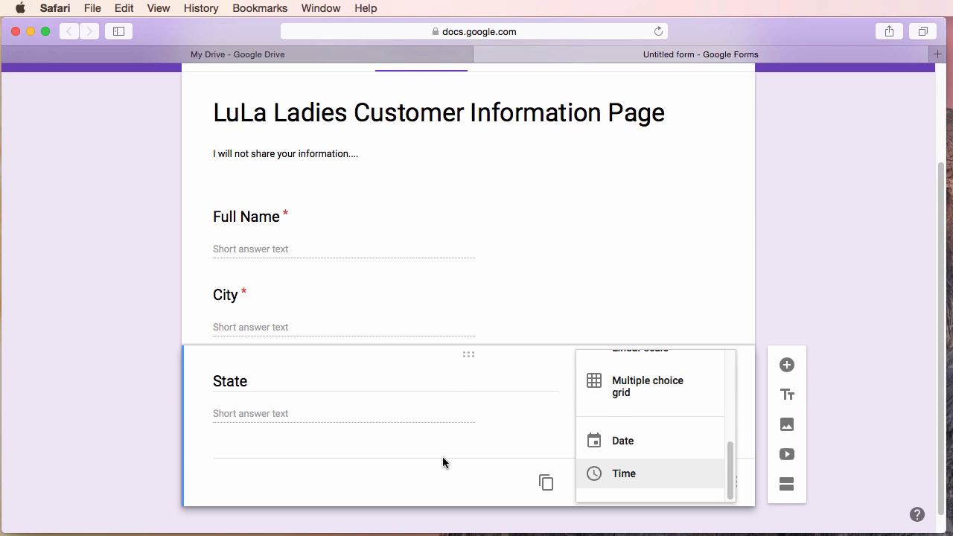
{"action": "scroll", "coordinate": [445, 459], "scroll_direction": "down", "scroll_amount": 1}
{"action": "left_click", "coordinate": [419, 418]}
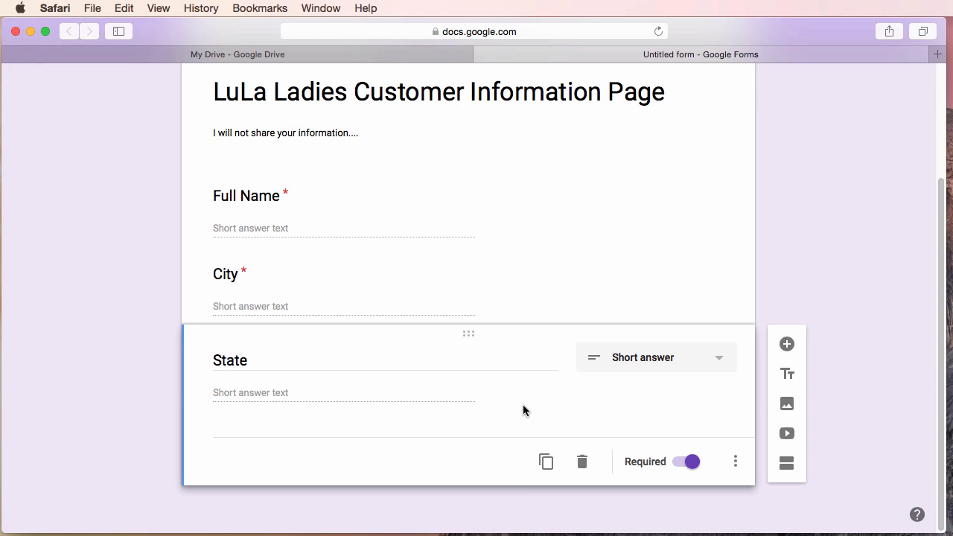
- Duplicate the required State question and retitle the copy "Zip Code"
{"action": "left_click", "coordinate": [547, 462]}
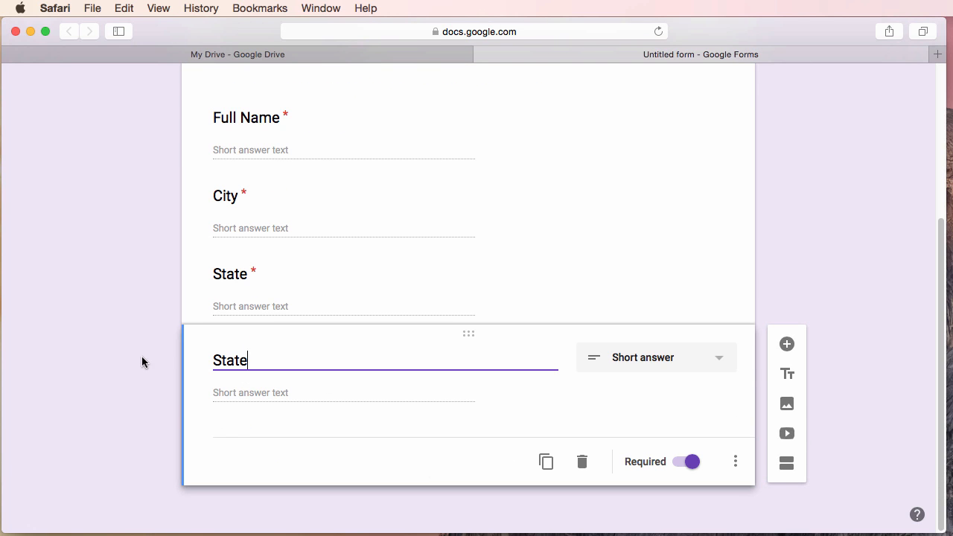
{"action": "left_click_drag", "start_coordinate": [289, 356], "coordinate": [173, 363]}
{"action": "type", "text": "Zip Code"}
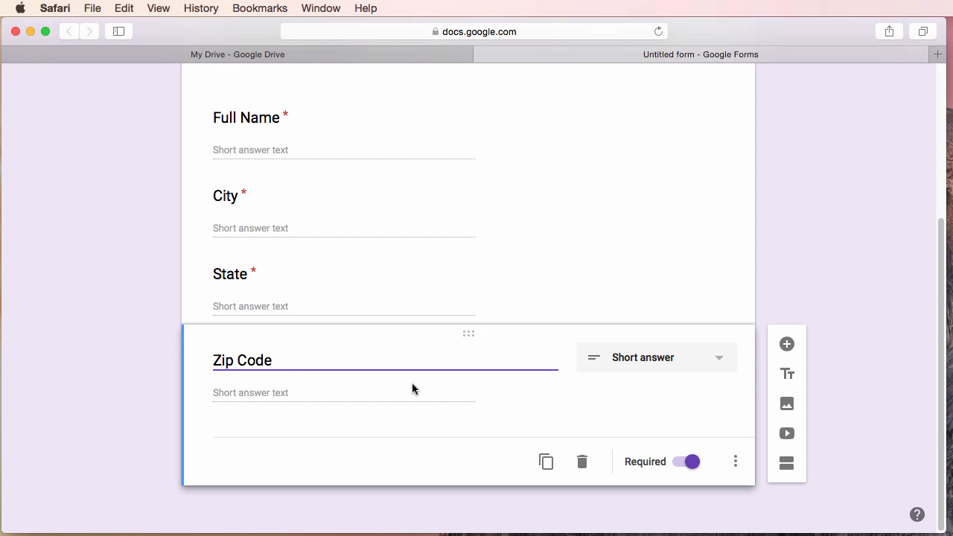
- Add a multiple-choice question below Zip Code titled "Are you in interested in hearing about..." with "In-homes" as its first option
{"action": "left_click", "coordinate": [786, 346]}
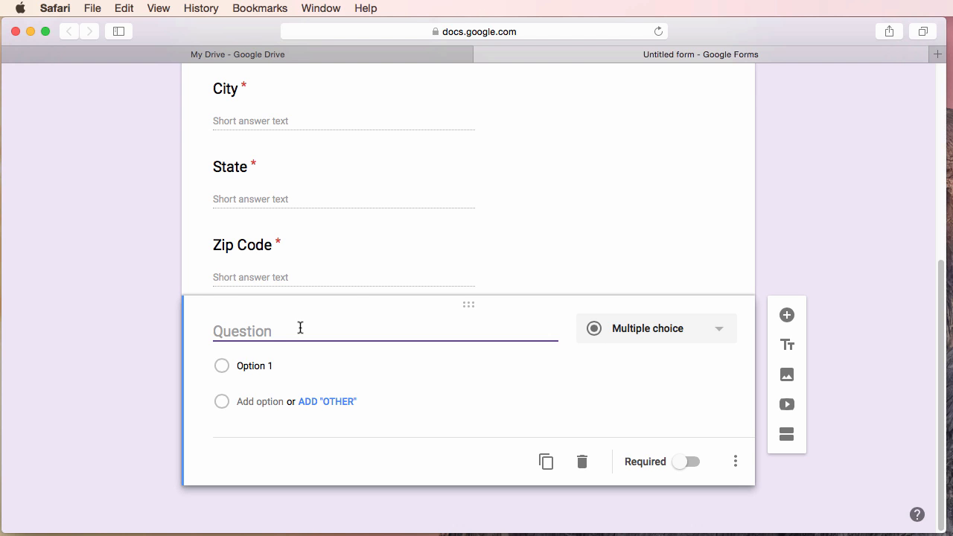
{"action": "type", "text": "Are you in"}
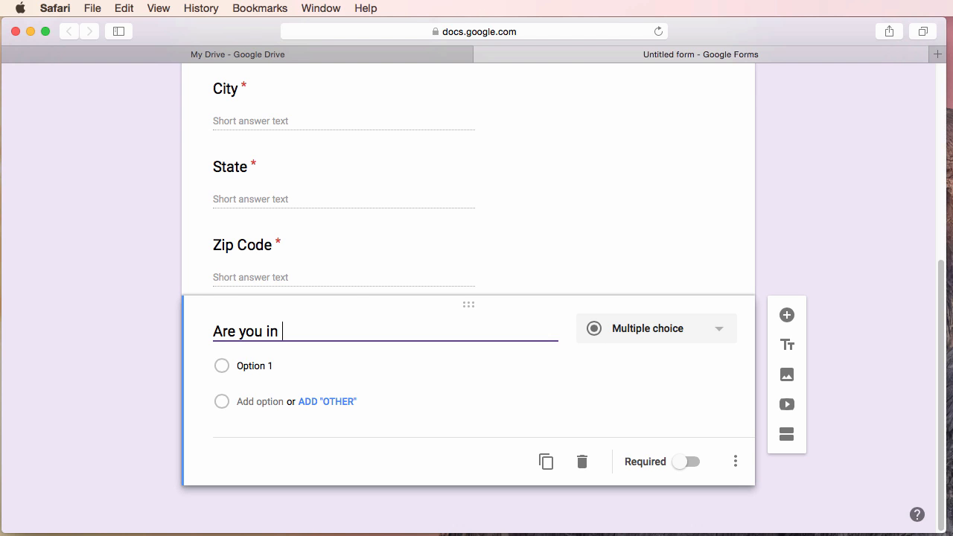
{"action": "type", "text": " intere"}
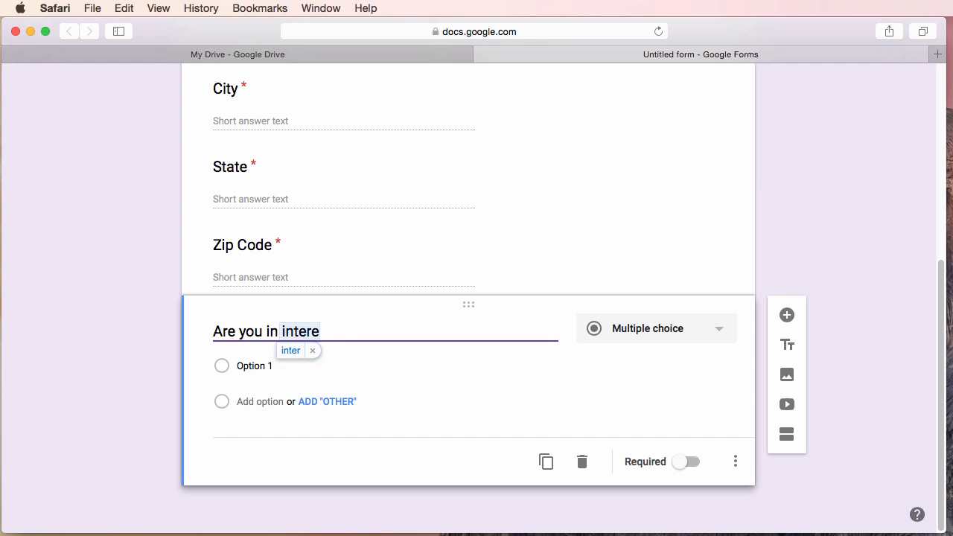
{"action": "type", "text": "sted in"}
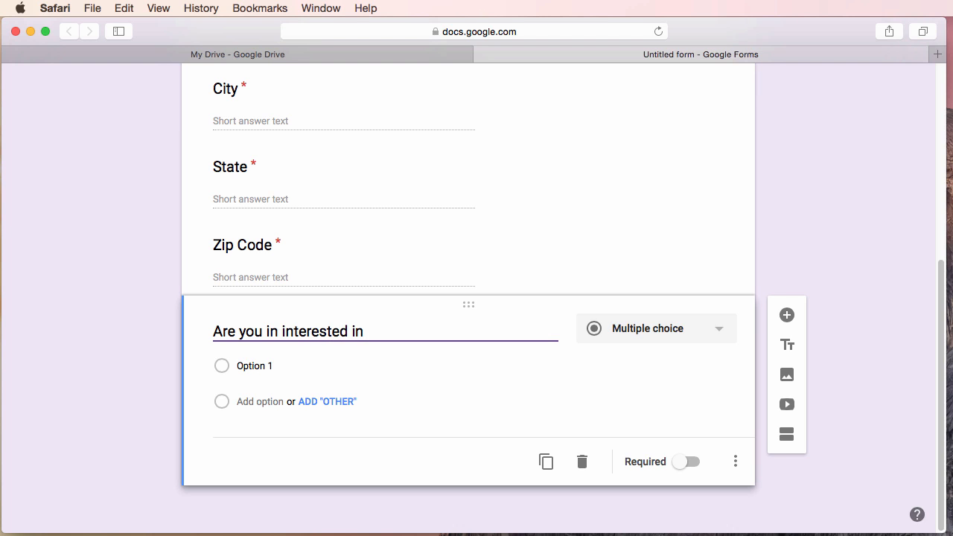
{"action": "type", "text": " sh"}
{"action": "key", "text": "BackSpace"}
{"action": "key", "text": "BackSpace"}
{"action": "type", "text": "hearing about..."}
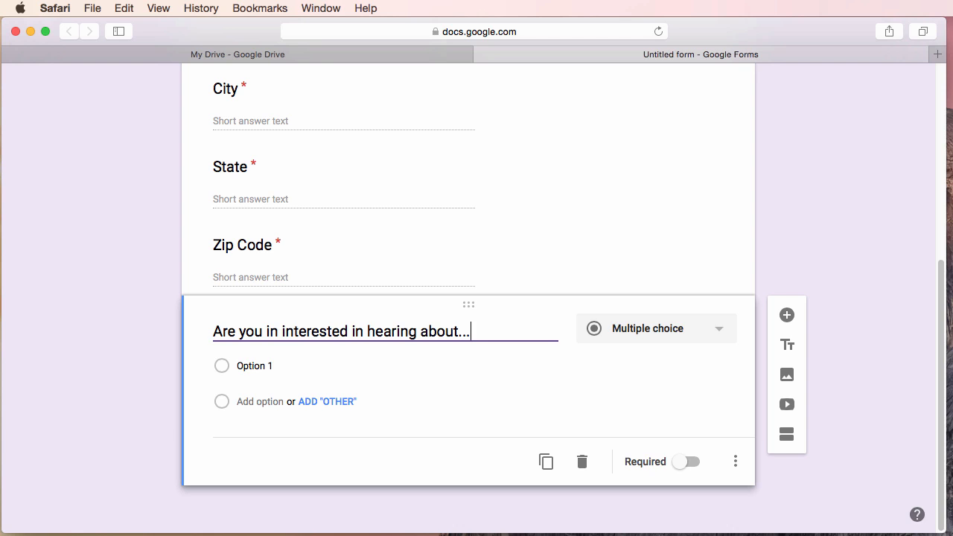
{"action": "left_click", "coordinate": [273, 366]}
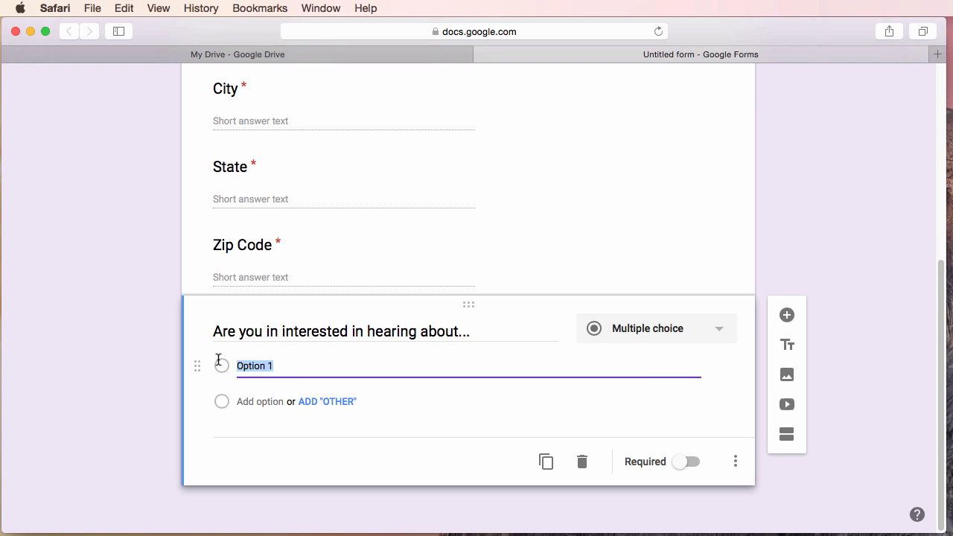
{"action": "type", "text": "IN"}
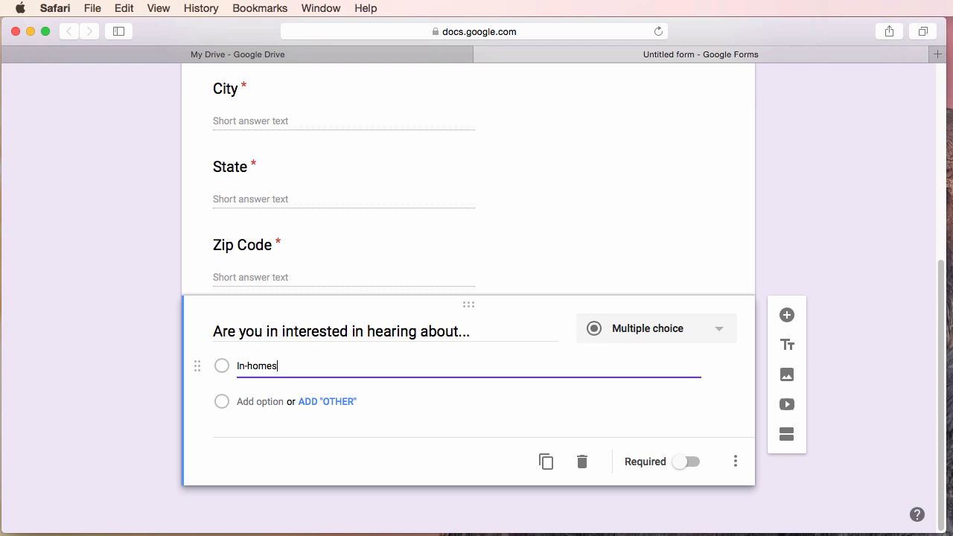
{"action": "left_click", "coordinate": [317, 402]}
{"action": "double_click", "coordinate": [275, 409]}
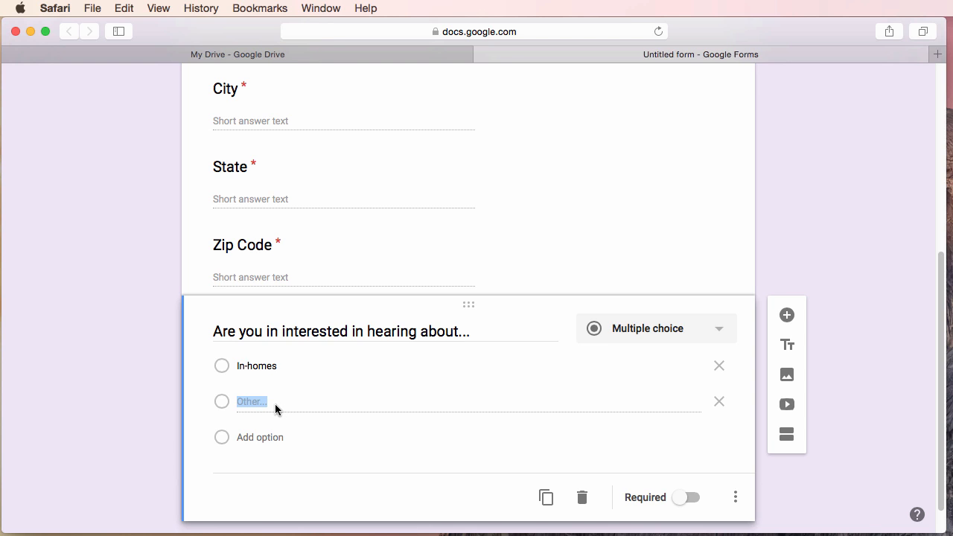
{"action": "left_click", "coordinate": [260, 403]}
{"action": "double_click", "coordinate": [272, 402]}
{"action": "left_click", "coordinate": [270, 401]}
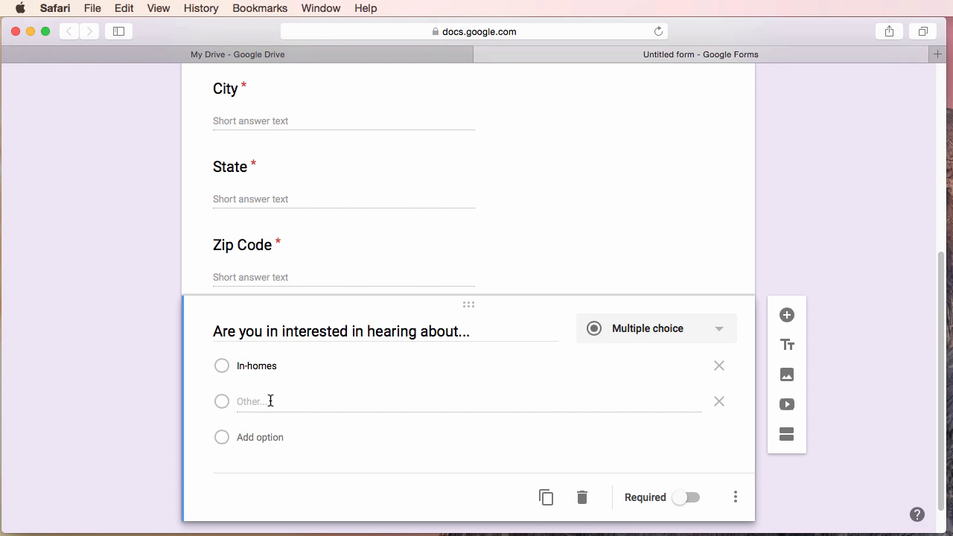
{"action": "double_click", "coordinate": [269, 401]}
{"action": "left_click", "coordinate": [252, 429]}
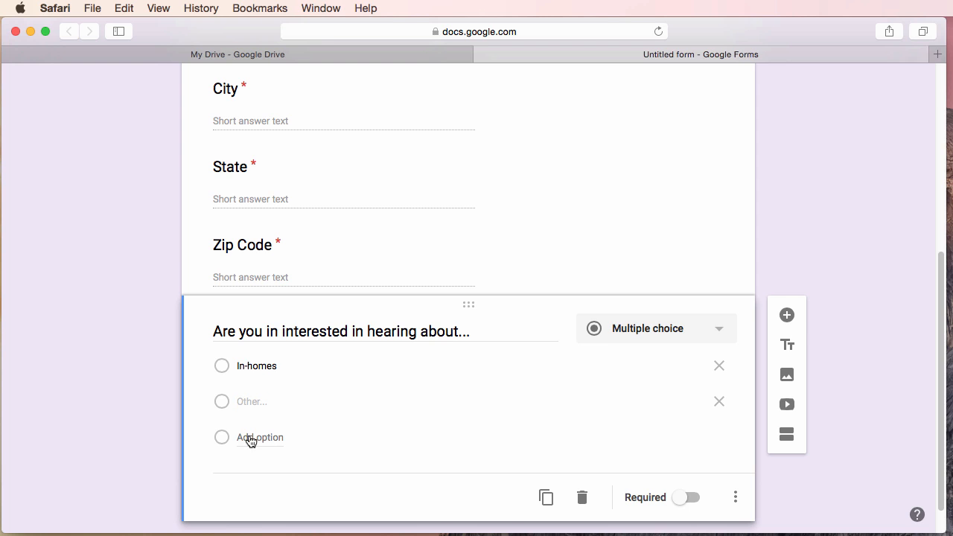
{"action": "left_click", "coordinate": [718, 402]}
- Add "LLR Opportunity" as the second option of the multiple-choice question
{"action": "left_click", "coordinate": [268, 402]}
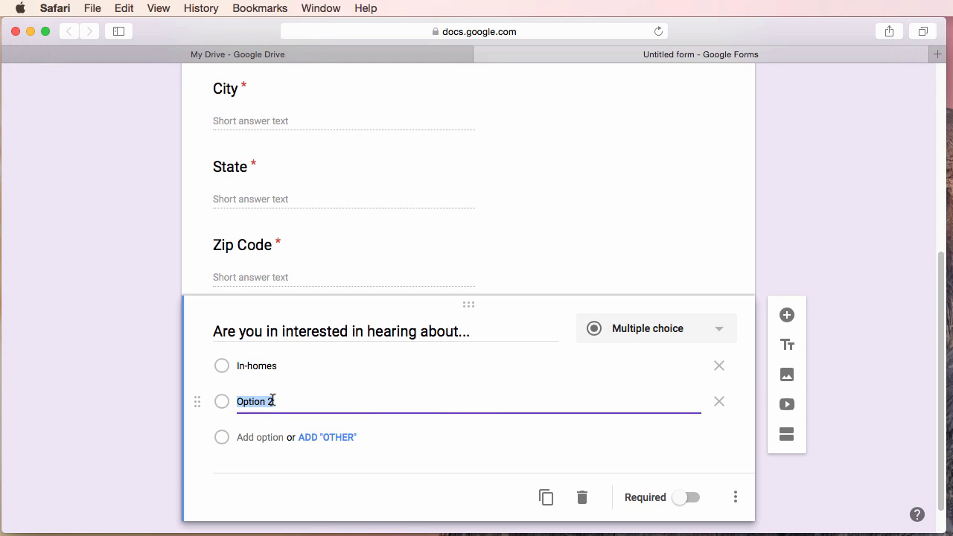
{"action": "type", "text": "LLR Opportunity"}
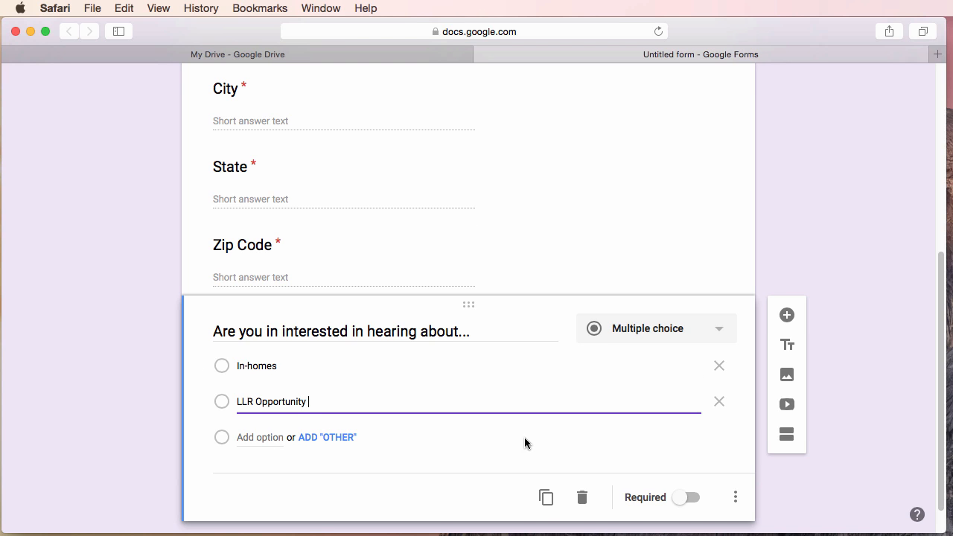
{"action": "scroll", "coordinate": [667, 417], "scroll_direction": "down", "scroll_amount": 1}
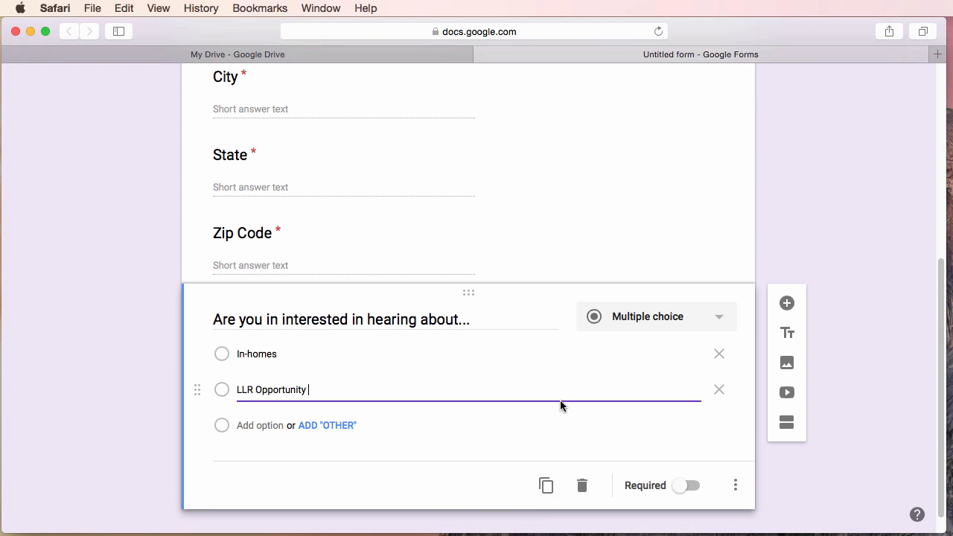
{"action": "scroll", "coordinate": [558, 398], "scroll_direction": "up", "scroll_amount": 2}
{"action": "scroll", "coordinate": [543, 415], "scroll_direction": "down", "scroll_amount": 3}
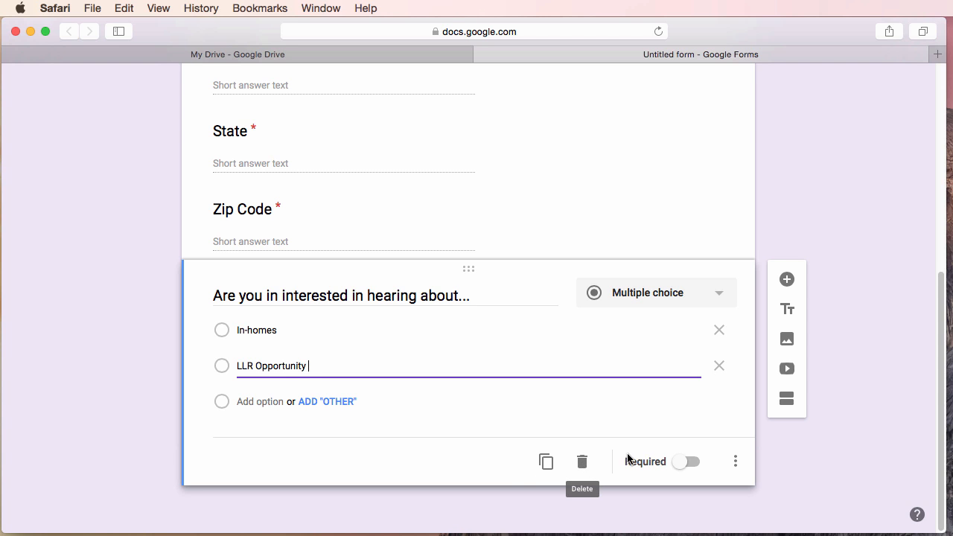
- Try out the red, pink and grey theme colours on the form
{"action": "scroll", "coordinate": [628, 450], "scroll_direction": "up", "scroll_amount": 10}
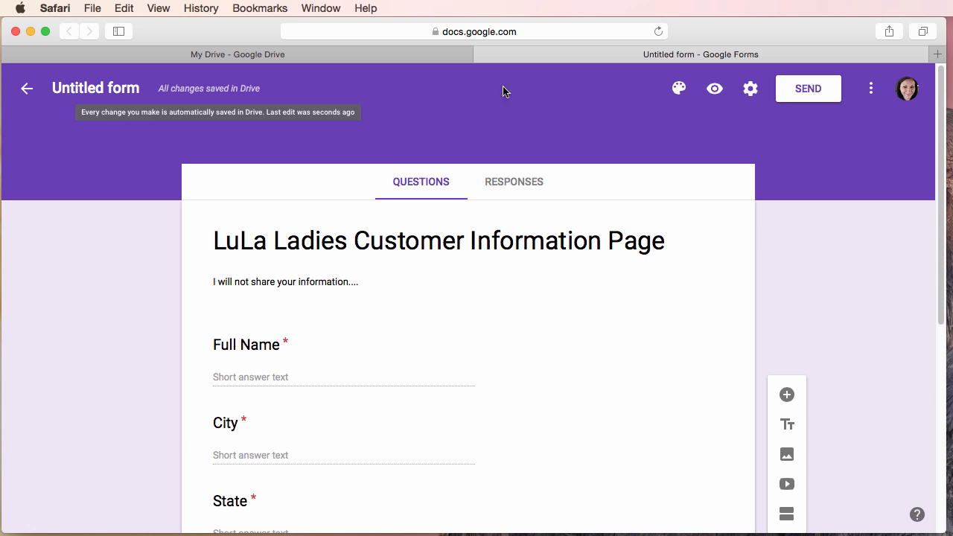
{"action": "left_click", "coordinate": [679, 88]}
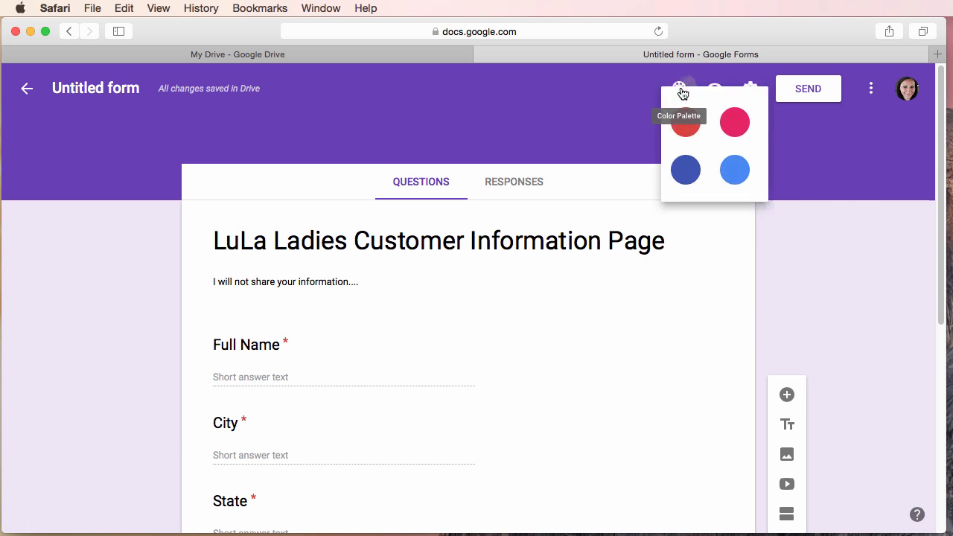
{"action": "left_click", "coordinate": [684, 142]}
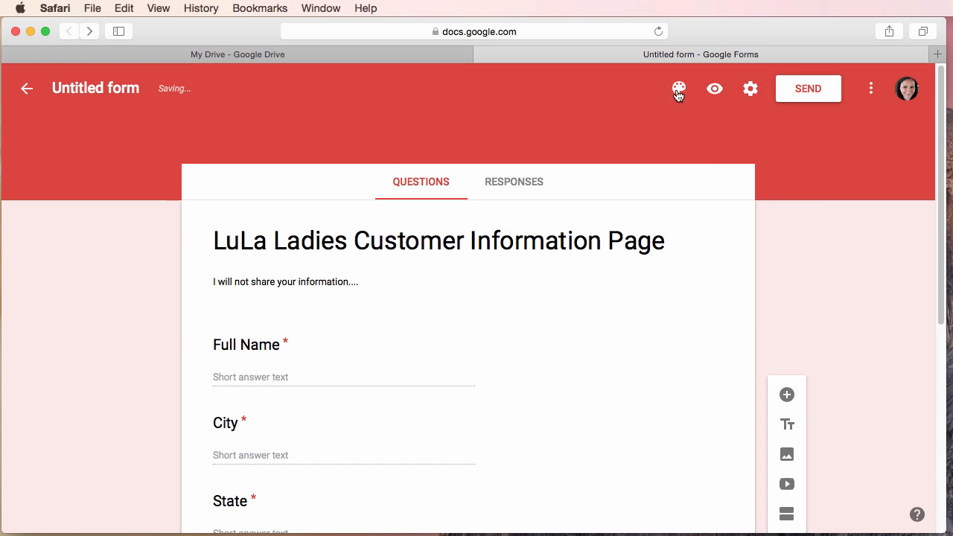
{"action": "left_click", "coordinate": [674, 88]}
{"action": "left_click", "coordinate": [745, 142]}
{"action": "left_click", "coordinate": [675, 91]}
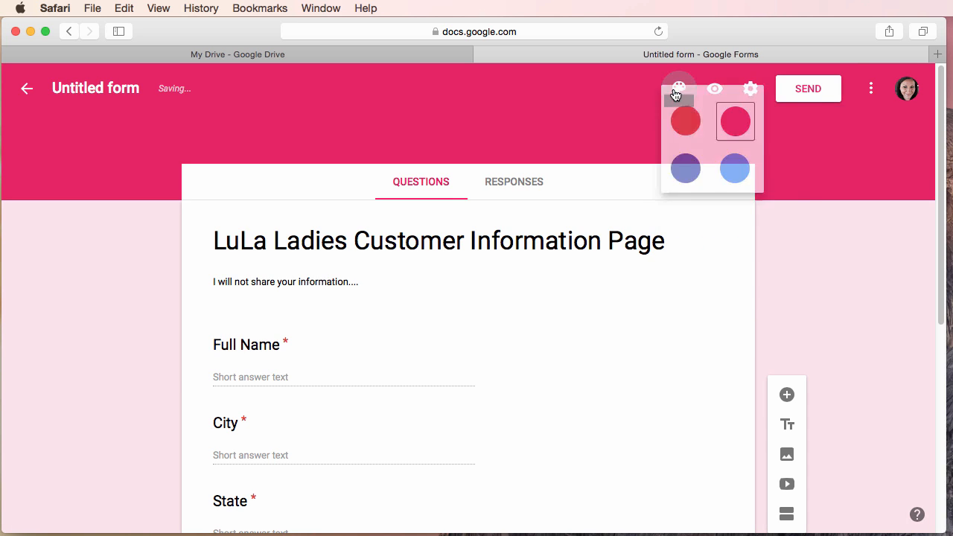
{"action": "left_click", "coordinate": [727, 284]}
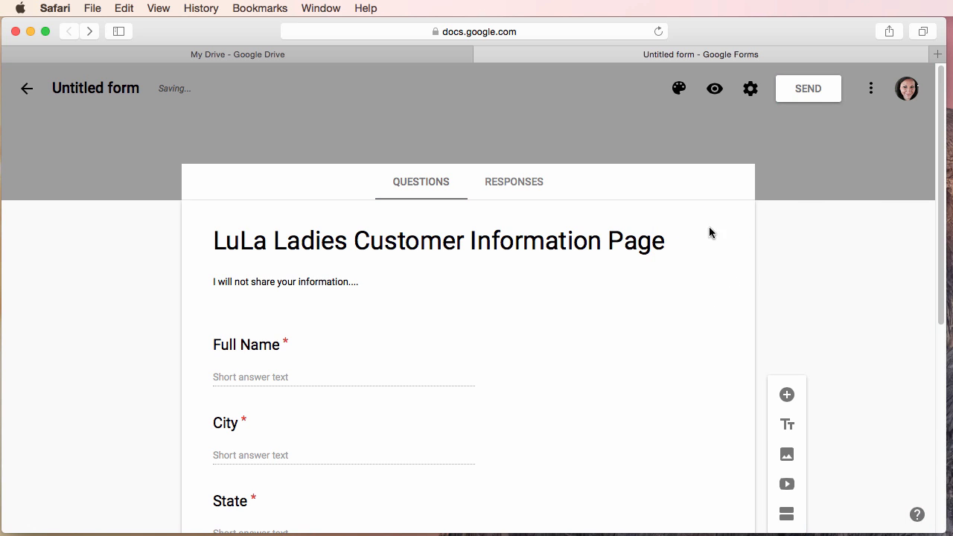
- Apply the multicoloured fireworks image from the Party themes as the form's header
{"action": "left_click", "coordinate": [680, 93]}
{"action": "left_click", "coordinate": [835, 287]}
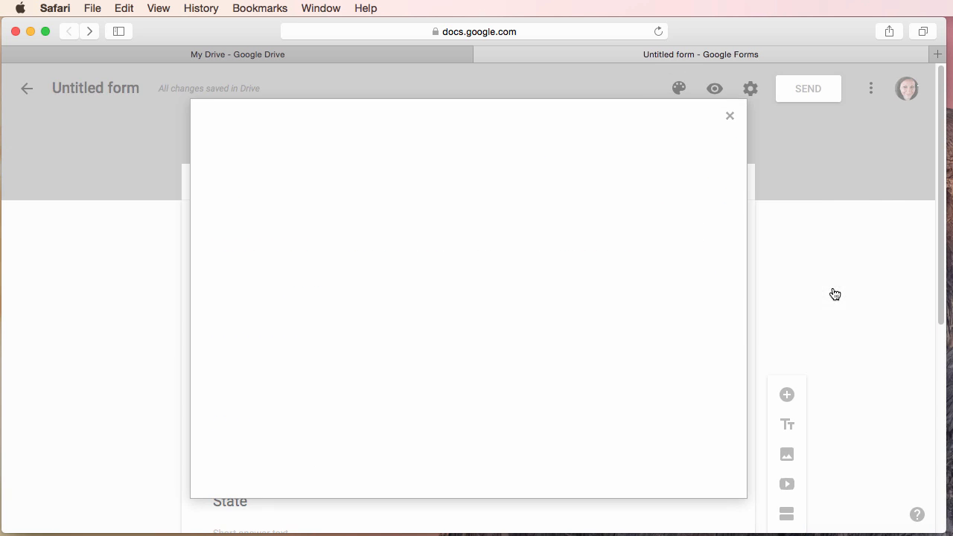
{"action": "left_click", "coordinate": [213, 261]}
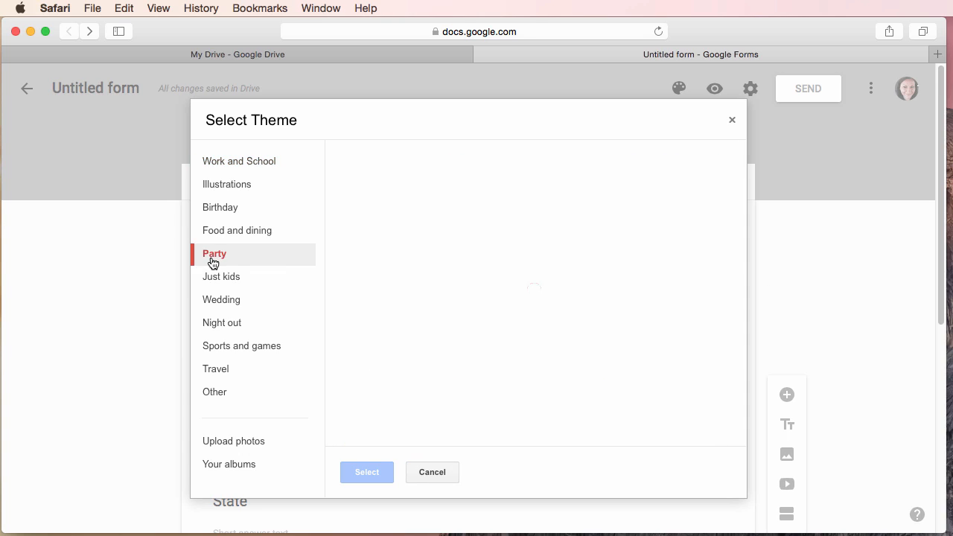
{"action": "scroll", "coordinate": [496, 376], "scroll_direction": "down", "scroll_amount": 10}
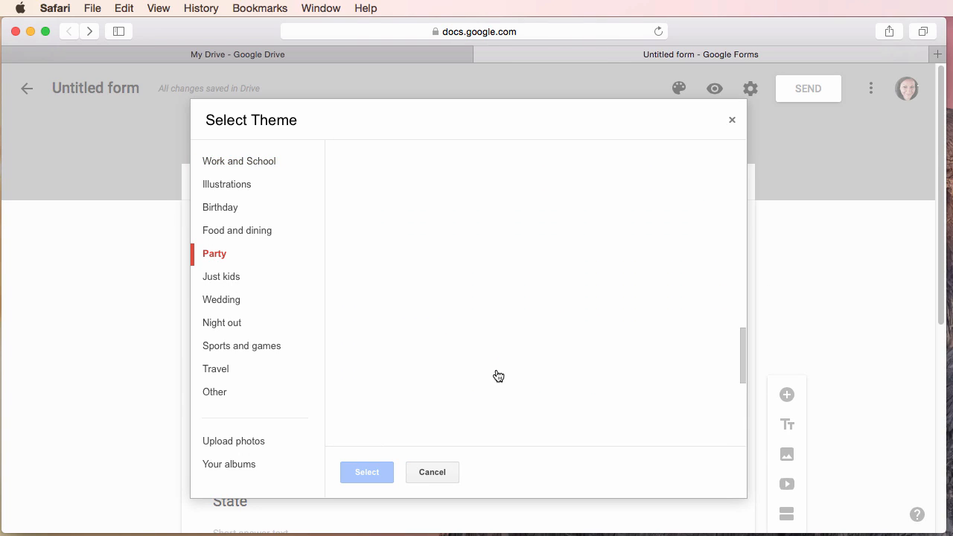
{"action": "scroll", "coordinate": [496, 375], "scroll_direction": "up", "scroll_amount": 10}
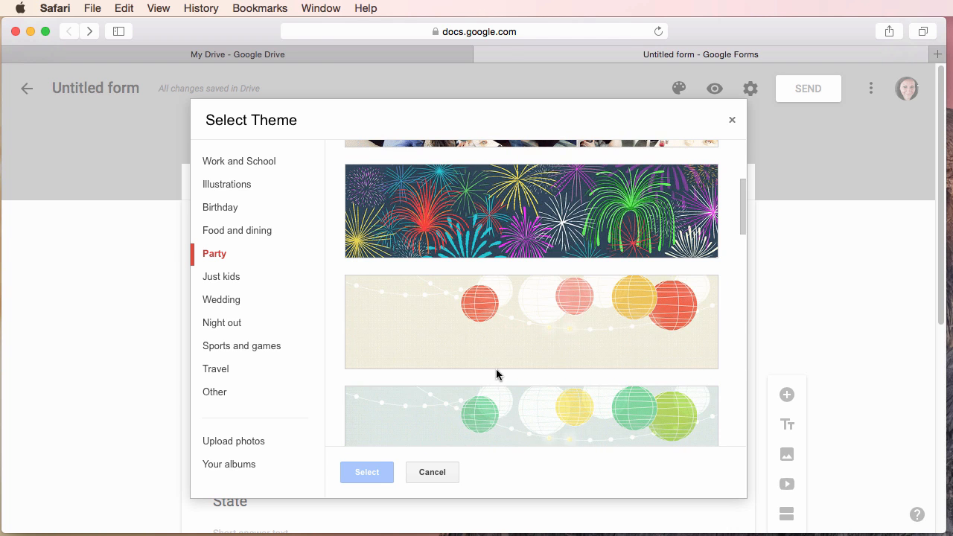
{"action": "left_click", "coordinate": [508, 222]}
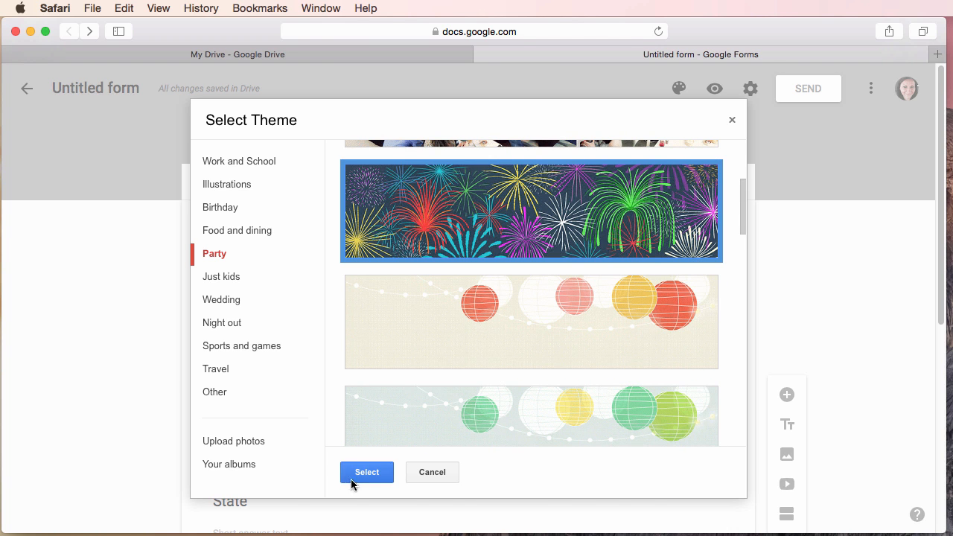
{"action": "left_click", "coordinate": [362, 473]}
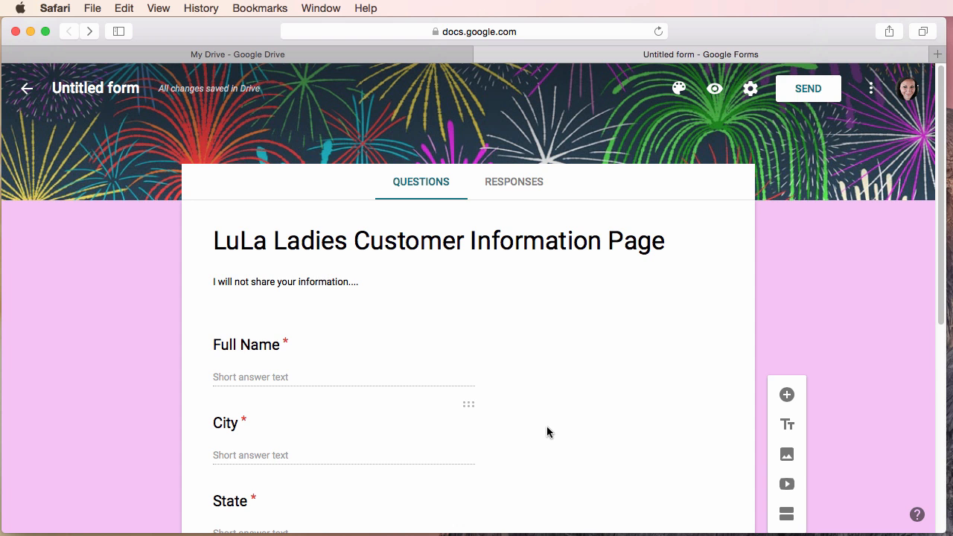
- Review the questions in the themed form and open the form's preview
{"action": "scroll", "coordinate": [547, 427], "scroll_direction": "down", "scroll_amount": 6}
{"action": "scroll", "coordinate": [551, 425], "scroll_direction": "down", "scroll_amount": 2}
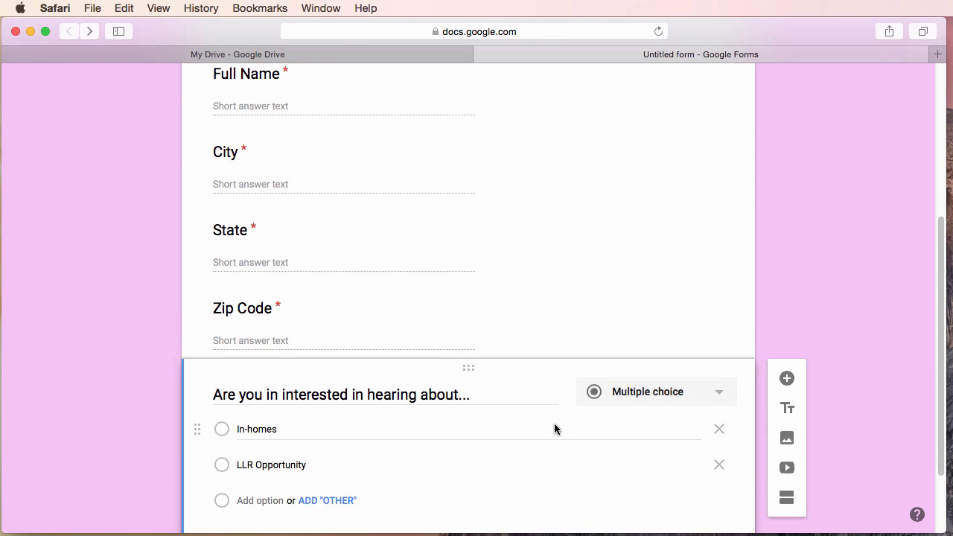
{"action": "scroll", "coordinate": [555, 424], "scroll_direction": "up", "scroll_amount": 8}
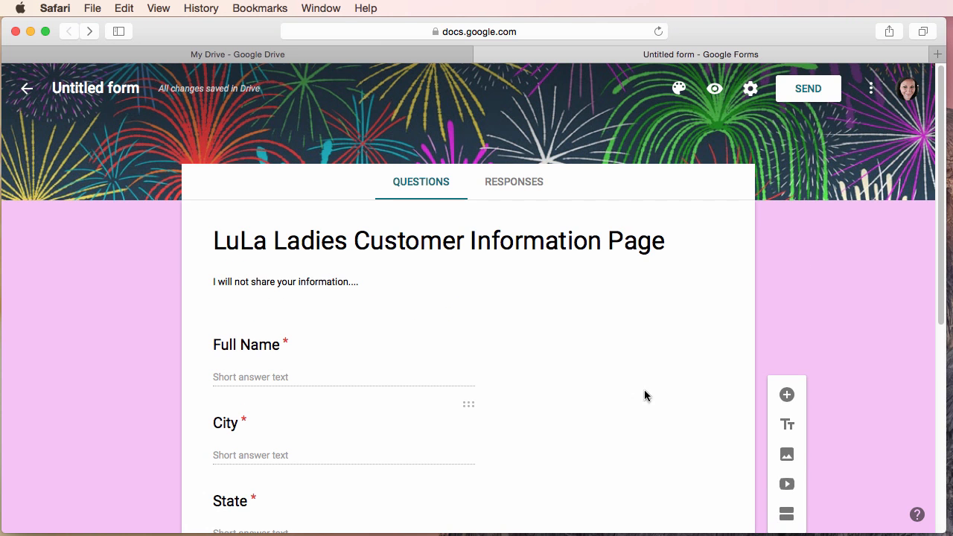
{"action": "left_click", "coordinate": [715, 91]}
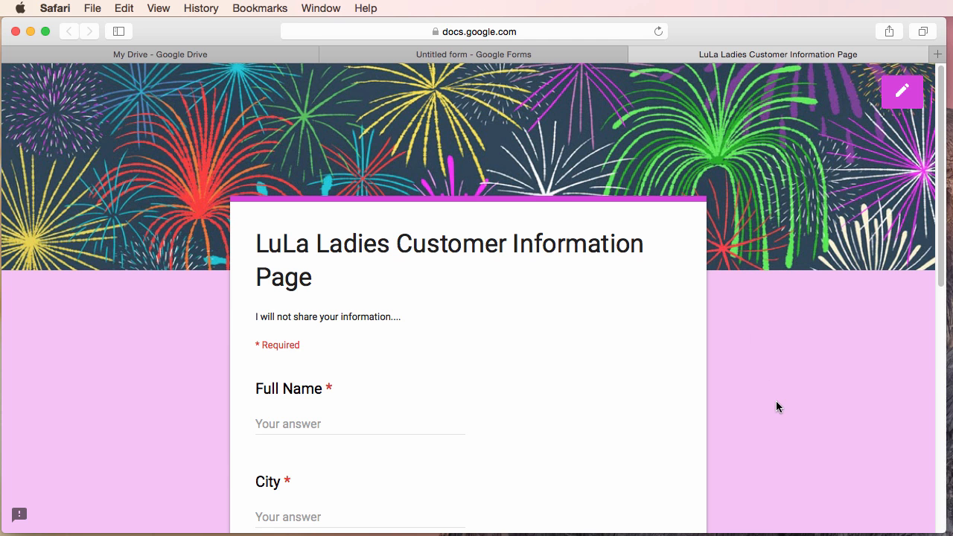
- Review the previewed form from its title down to the submit section and close the preview
{"action": "scroll", "coordinate": [777, 407], "scroll_direction": "down", "scroll_amount": 10}
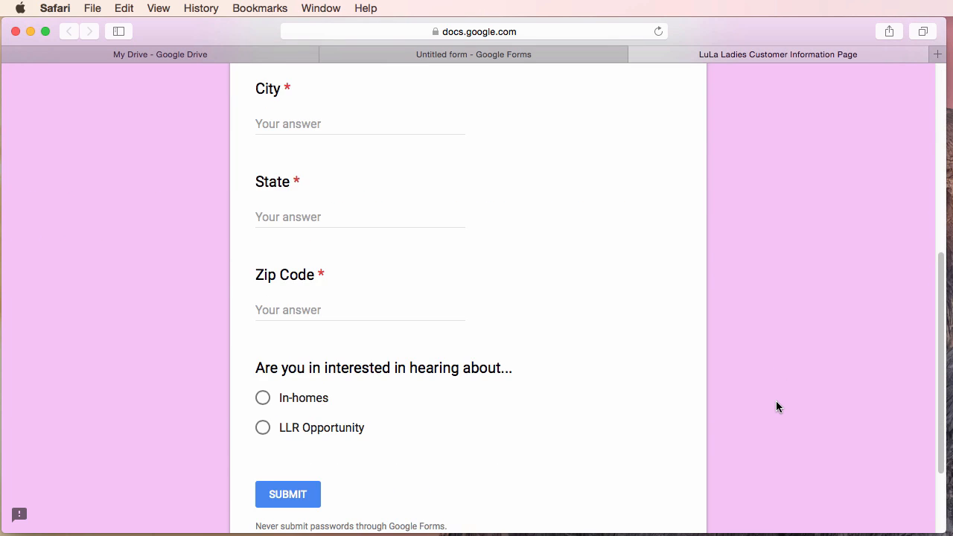
{"action": "scroll", "coordinate": [776, 406], "scroll_direction": "down", "scroll_amount": 3}
{"action": "scroll", "coordinate": [773, 409], "scroll_direction": "up", "scroll_amount": 10}
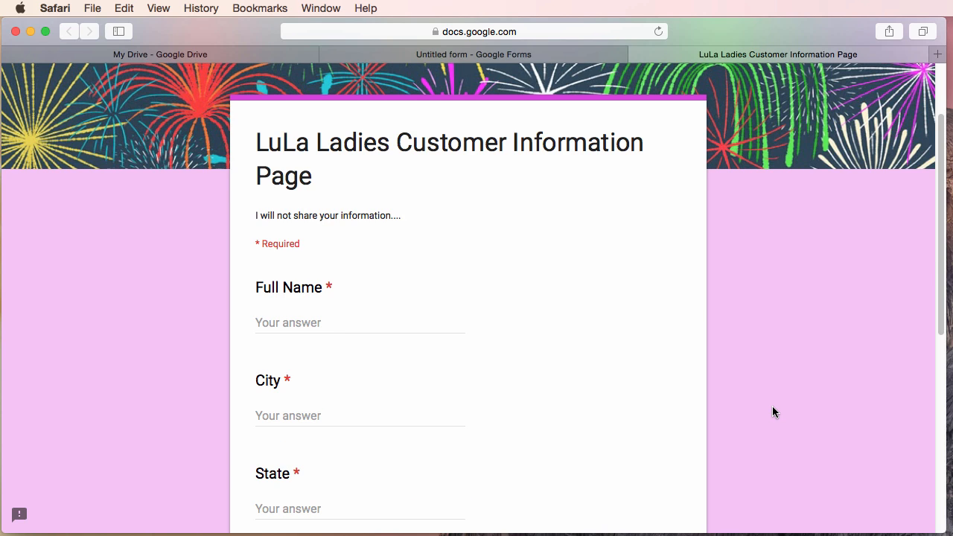
{"action": "scroll", "coordinate": [772, 407], "scroll_direction": "up", "scroll_amount": 3}
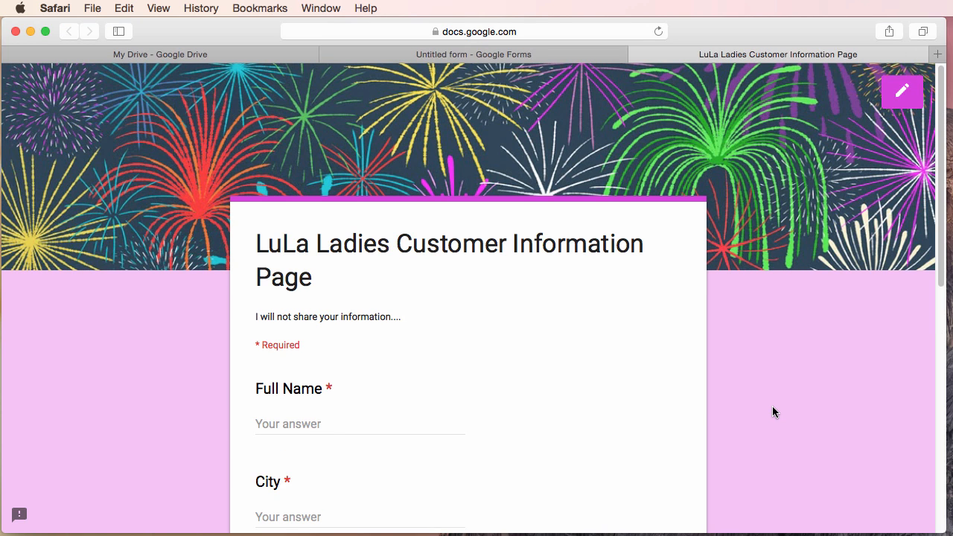
{"action": "left_click", "coordinate": [638, 54]}
- Look at the My Drive file list, return to the form editor and look over the form's questions
{"action": "left_click", "coordinate": [398, 54]}
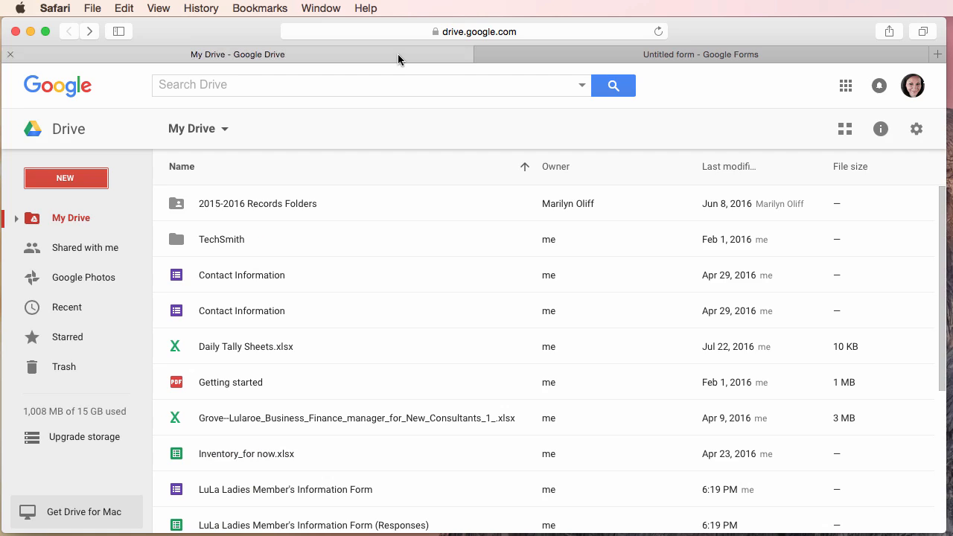
{"action": "left_click", "coordinate": [722, 55]}
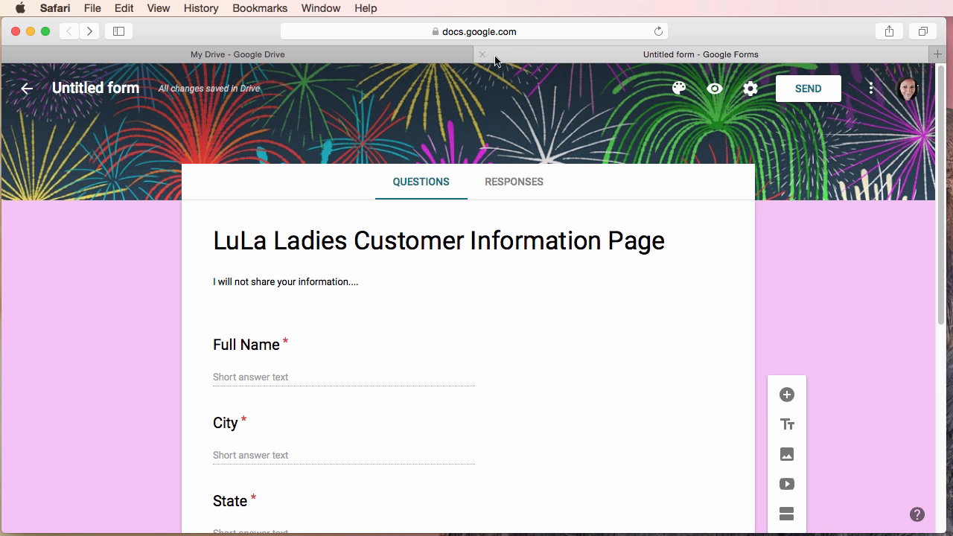
{"action": "scroll", "coordinate": [517, 328], "scroll_direction": "down", "scroll_amount": 5}
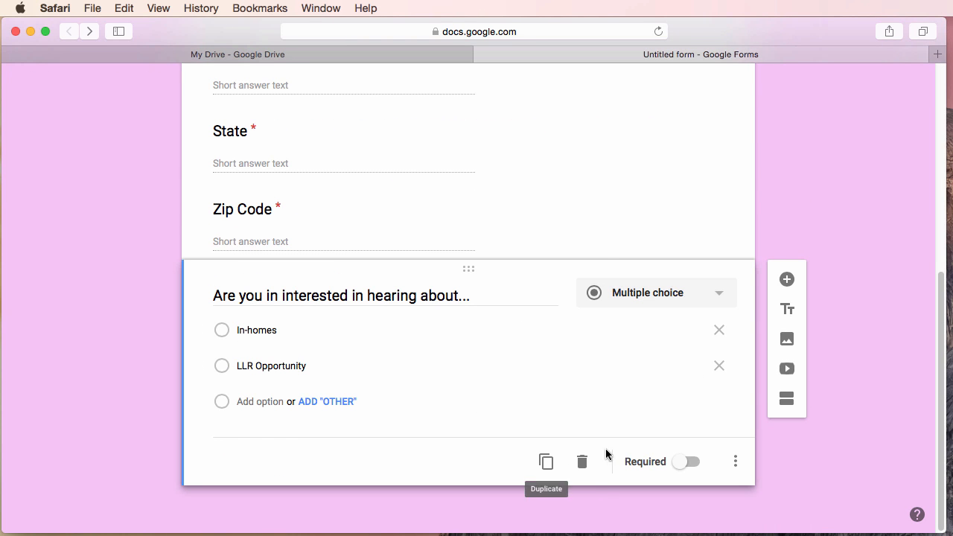
{"action": "scroll", "coordinate": [600, 265], "scroll_direction": "up", "scroll_amount": 5}
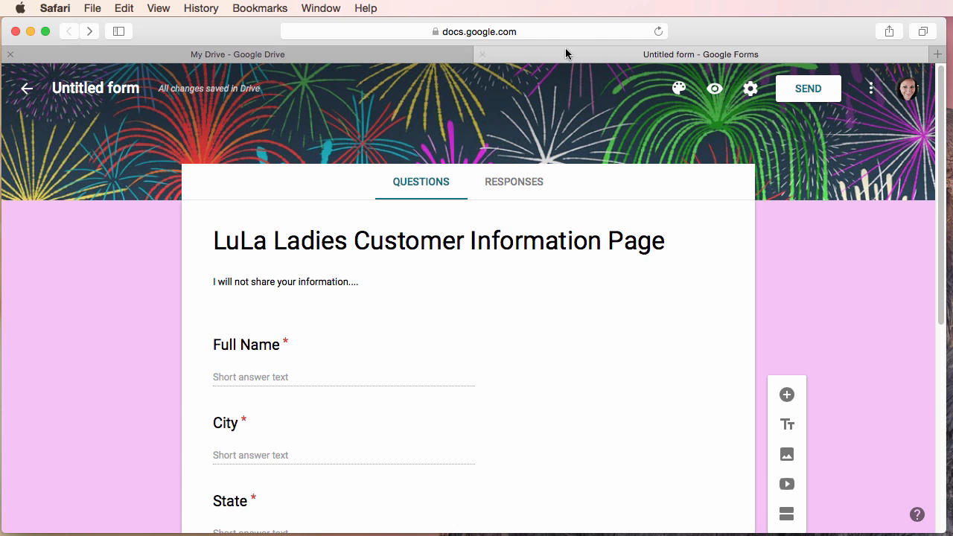
- Reopen the form's preview, close it and recheck all questions in the form editor
{"action": "left_click", "coordinate": [716, 93]}
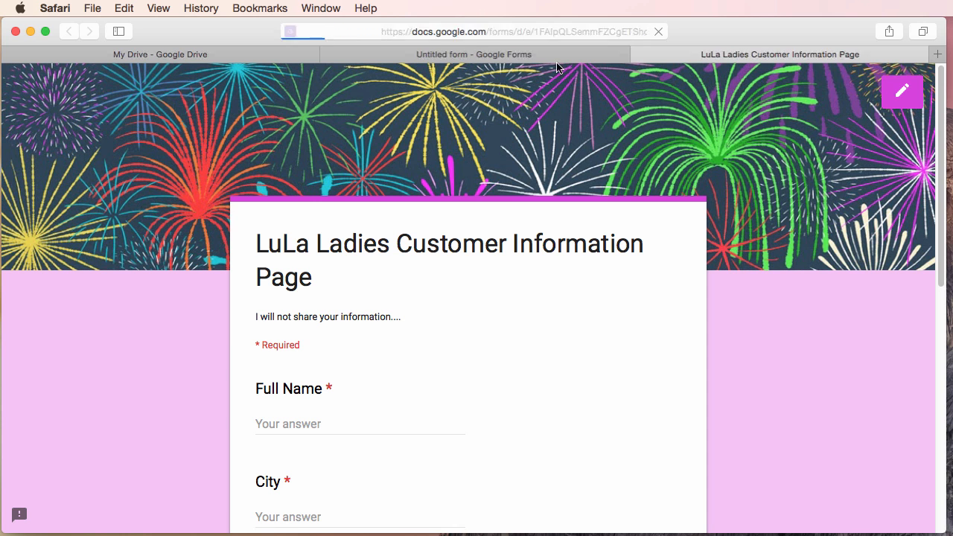
{"action": "left_click", "coordinate": [536, 58]}
{"action": "left_click", "coordinate": [652, 59]}
{"action": "left_click", "coordinate": [638, 54]}
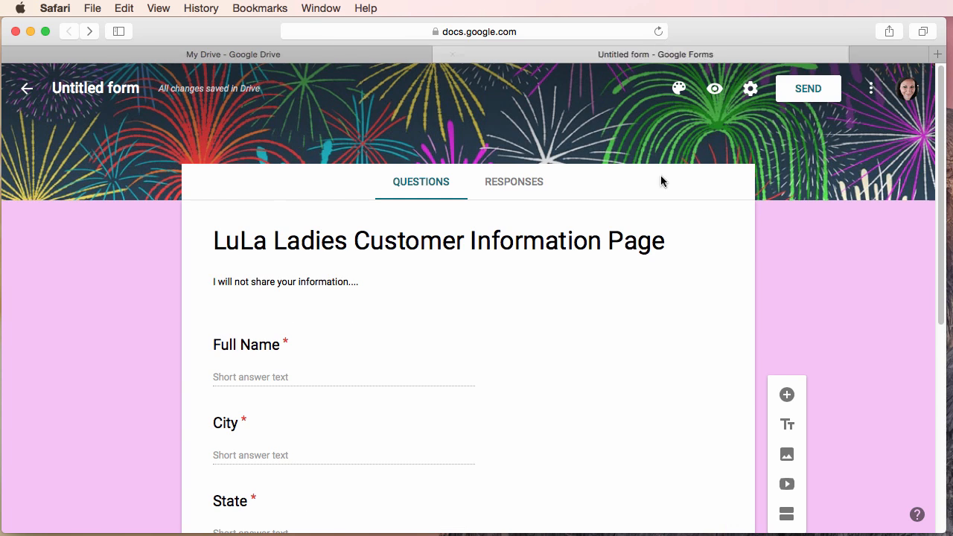
{"action": "scroll", "coordinate": [670, 242], "scroll_direction": "up", "scroll_amount": 10}
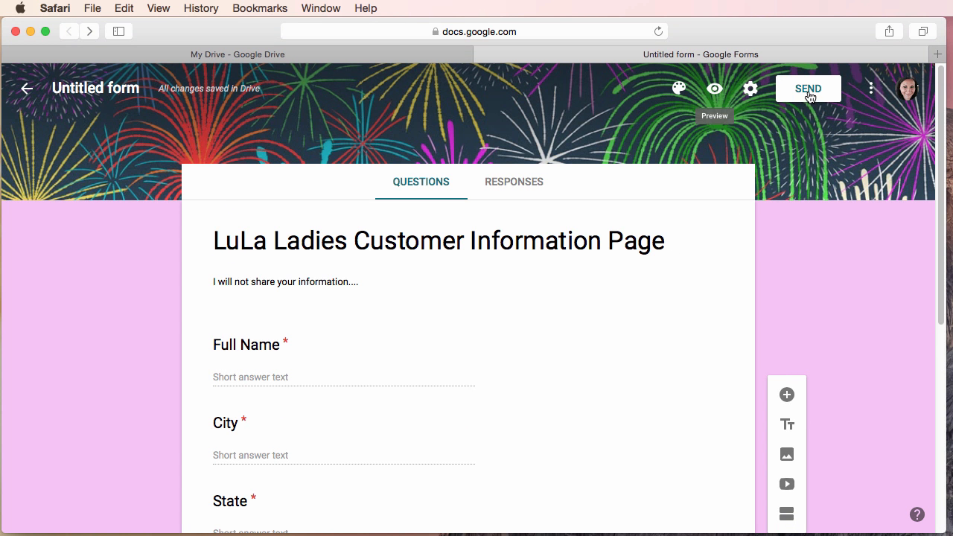
{"action": "scroll", "coordinate": [727, 366], "scroll_direction": "down", "scroll_amount": 10}
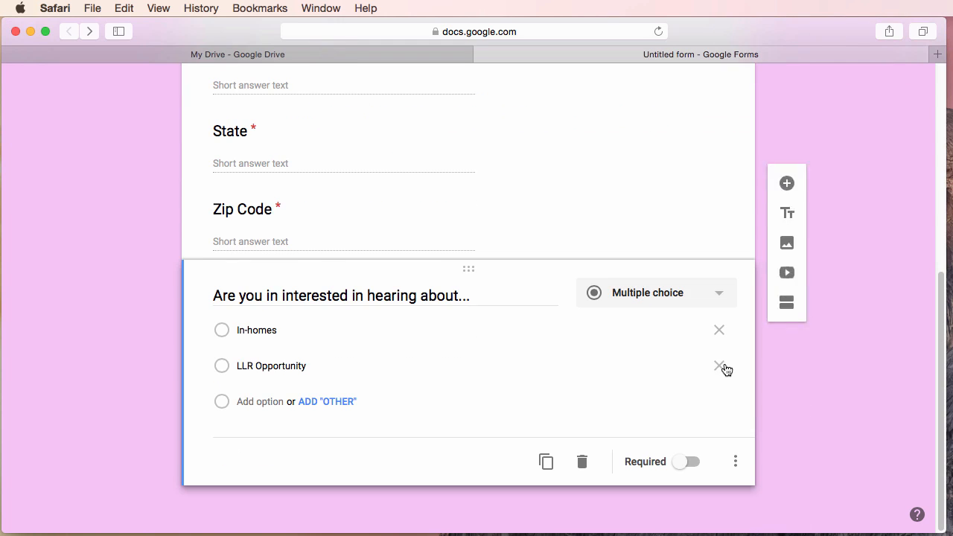
{"action": "scroll", "coordinate": [727, 363], "scroll_direction": "up", "scroll_amount": 10}
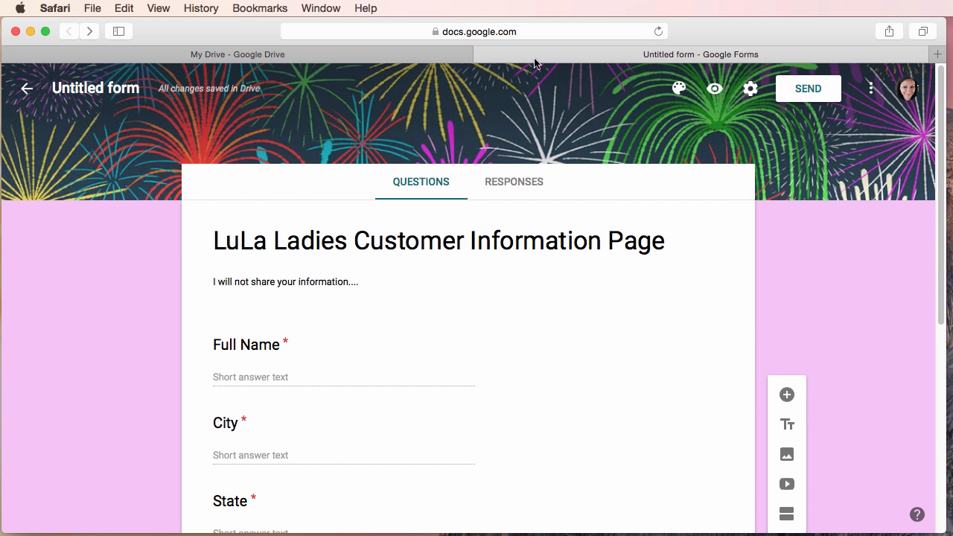
- Open the untitled form last modified at 6:33 PM from My Drive
{"action": "left_click", "coordinate": [401, 54]}
{"action": "scroll", "coordinate": [444, 356], "scroll_direction": "down", "scroll_amount": 5}
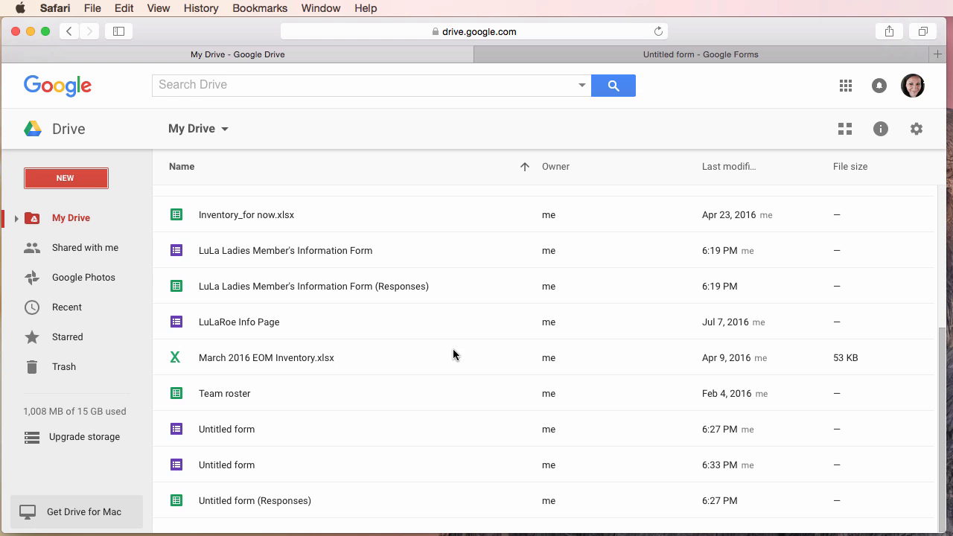
{"action": "double_click", "coordinate": [226, 467]}
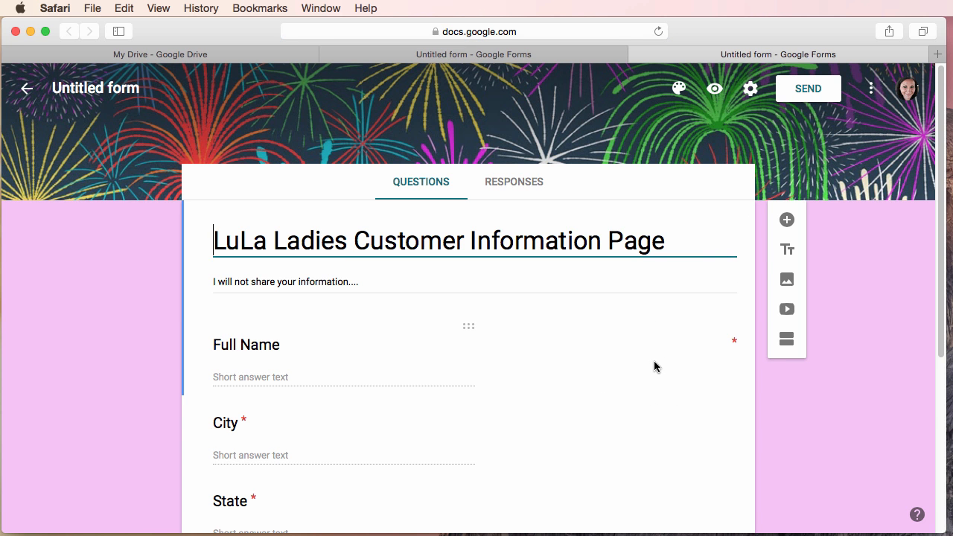
- Create a new spreadsheet named "Untitled form (Responses)" as the form's response destination and close this copy of the form
{"action": "left_click", "coordinate": [515, 183]}
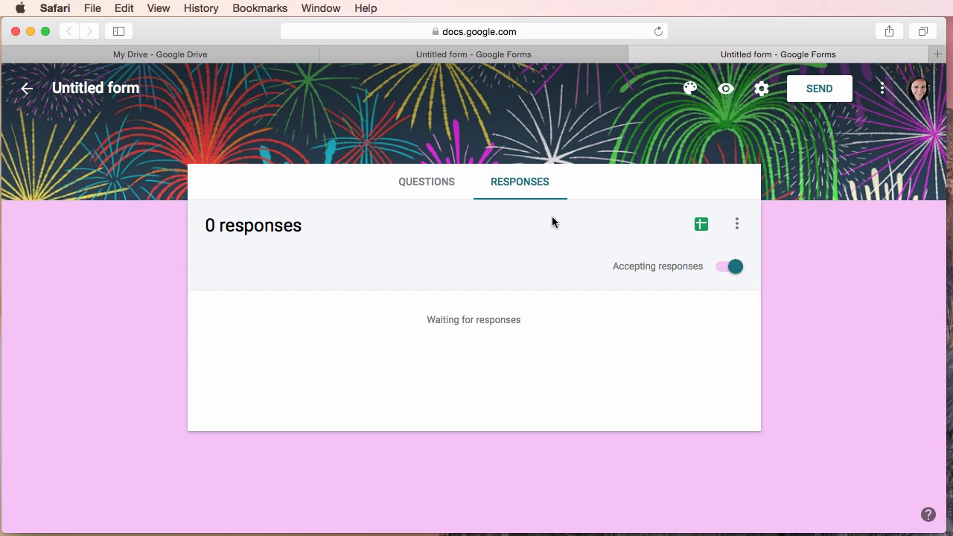
{"action": "left_click", "coordinate": [703, 225]}
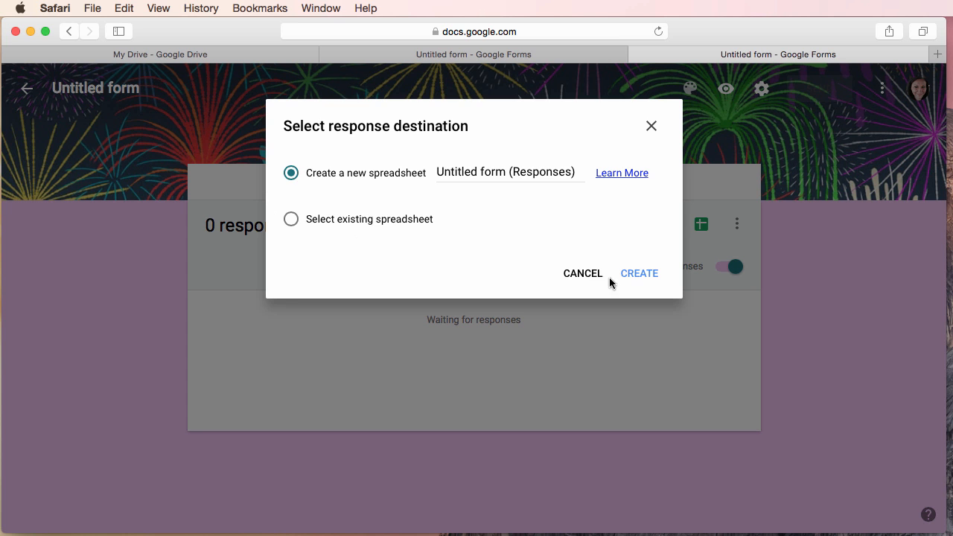
{"action": "left_click", "coordinate": [635, 274]}
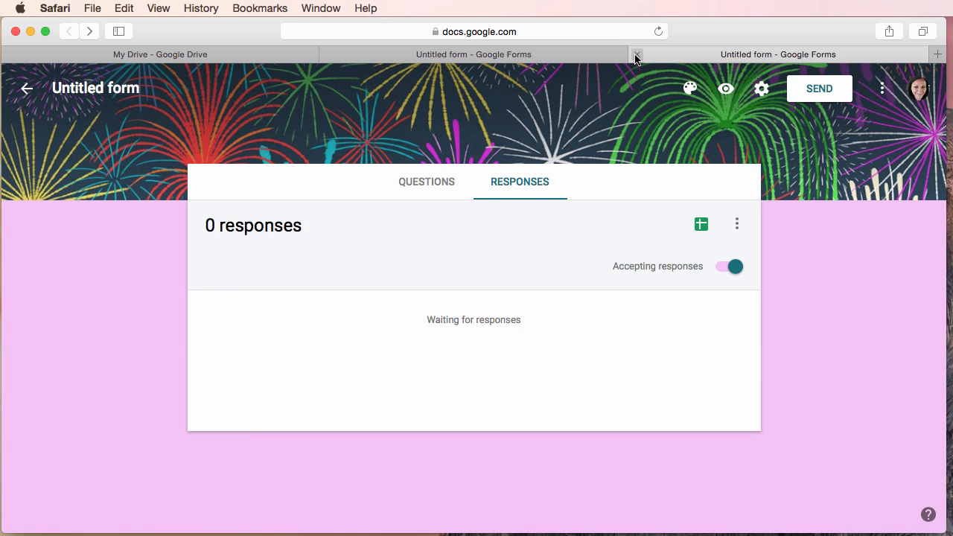
{"action": "left_click", "coordinate": [636, 54]}
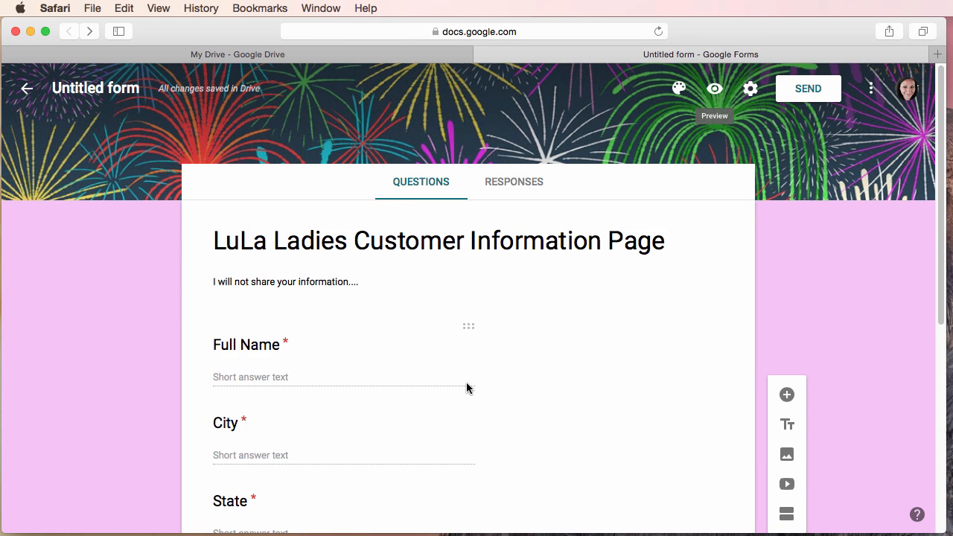
- Look over the questions in the form editor, preview the form and examine it down to its end
{"action": "scroll", "coordinate": [533, 325], "scroll_direction": "down", "scroll_amount": 5}
{"action": "scroll", "coordinate": [516, 335], "scroll_direction": "up", "scroll_amount": 5}
{"action": "left_click", "coordinate": [715, 90]}
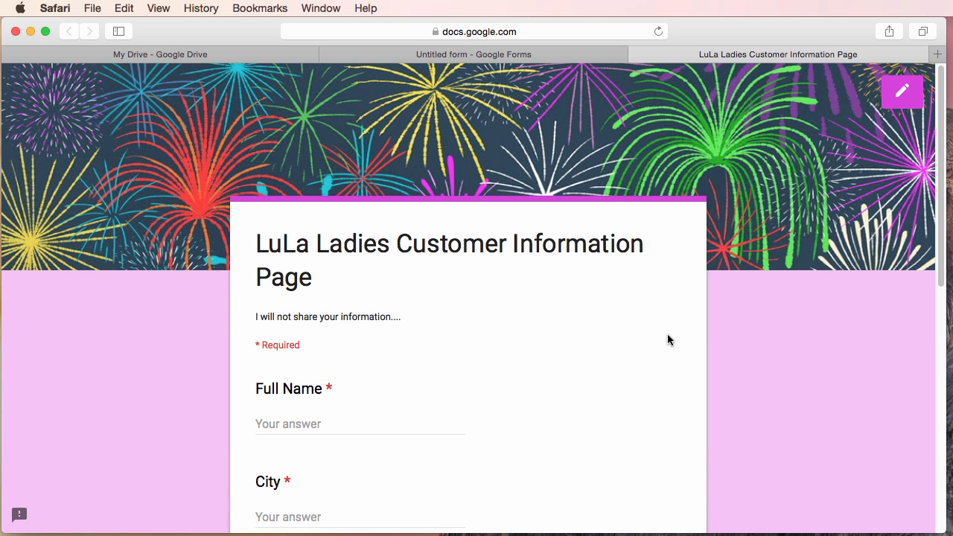
{"action": "scroll", "coordinate": [668, 340], "scroll_direction": "down", "scroll_amount": 10}
{"action": "scroll", "coordinate": [668, 341], "scroll_direction": "up", "scroll_amount": 1}
- Copy the full web address of the previewed LuLa Ladies Customer Information Page form
{"action": "left_click", "coordinate": [503, 31]}
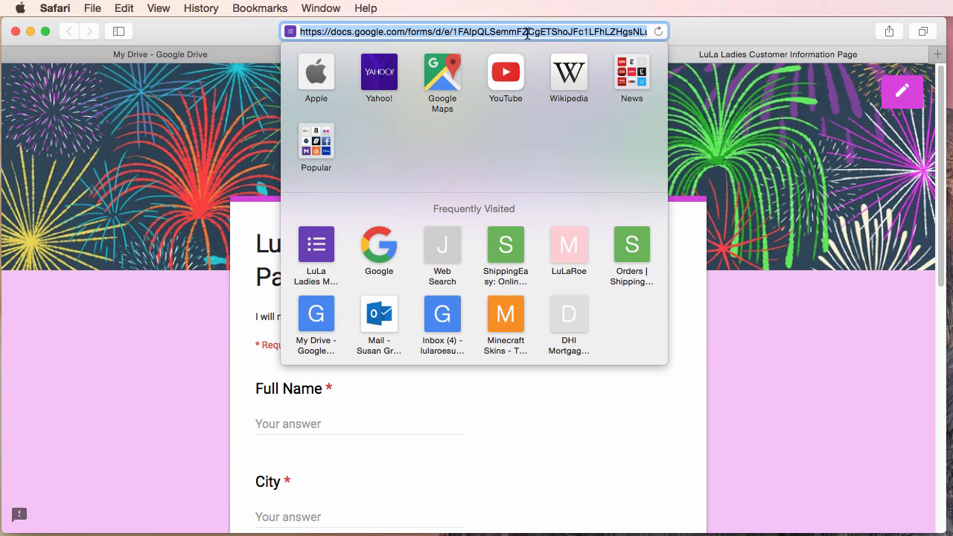
{"action": "right_click", "coordinate": [552, 43]}
{"action": "left_click", "coordinate": [722, 328]}
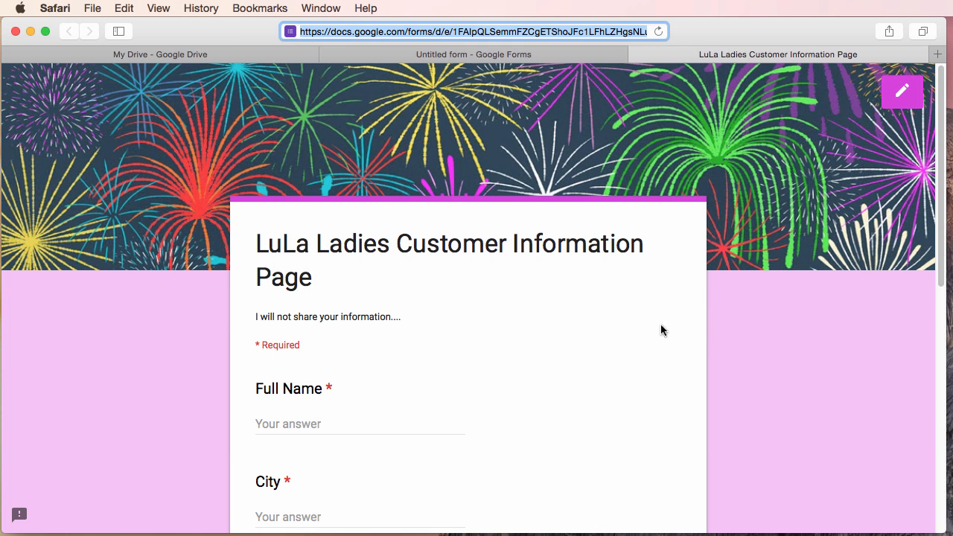
{"action": "right_click", "coordinate": [568, 26]}
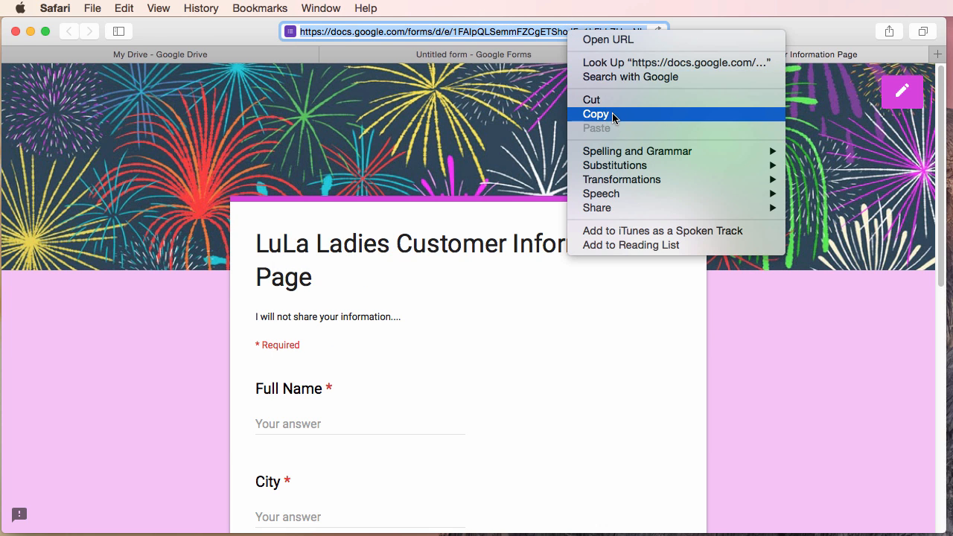
{"action": "left_click", "coordinate": [599, 113]}
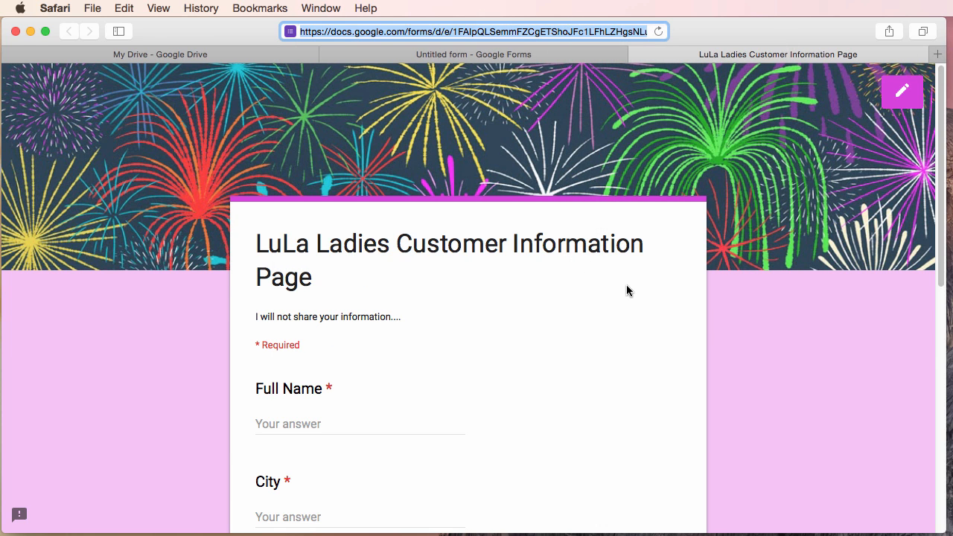
- Look through the previewed form once more, close the preview and check the questions in the editor
{"action": "scroll", "coordinate": [629, 283], "scroll_direction": "down", "scroll_amount": 3}
{"action": "scroll", "coordinate": [630, 234], "scroll_direction": "down", "scroll_amount": 10}
{"action": "scroll", "coordinate": [629, 228], "scroll_direction": "up", "scroll_amount": 15}
{"action": "left_click", "coordinate": [636, 54]}
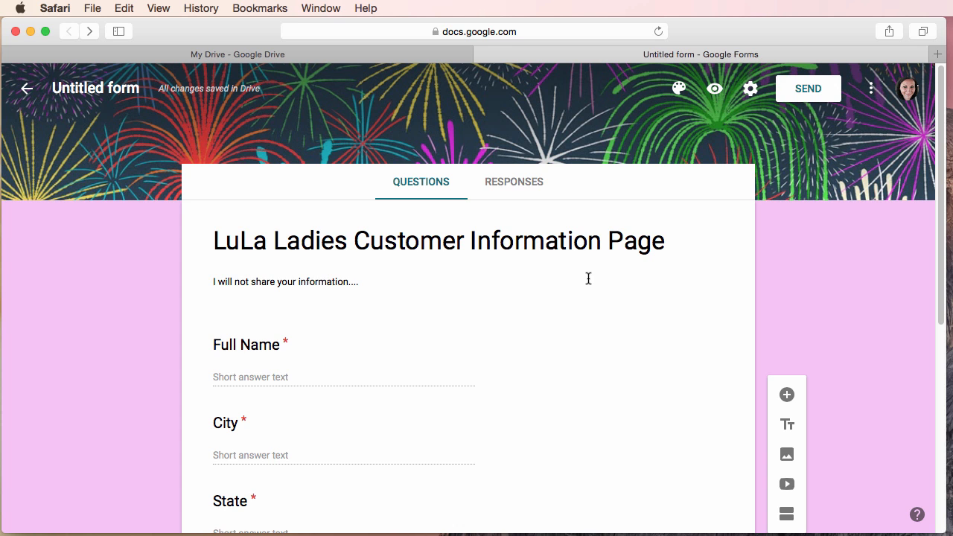
{"action": "scroll", "coordinate": [590, 278], "scroll_direction": "down", "scroll_amount": 5}
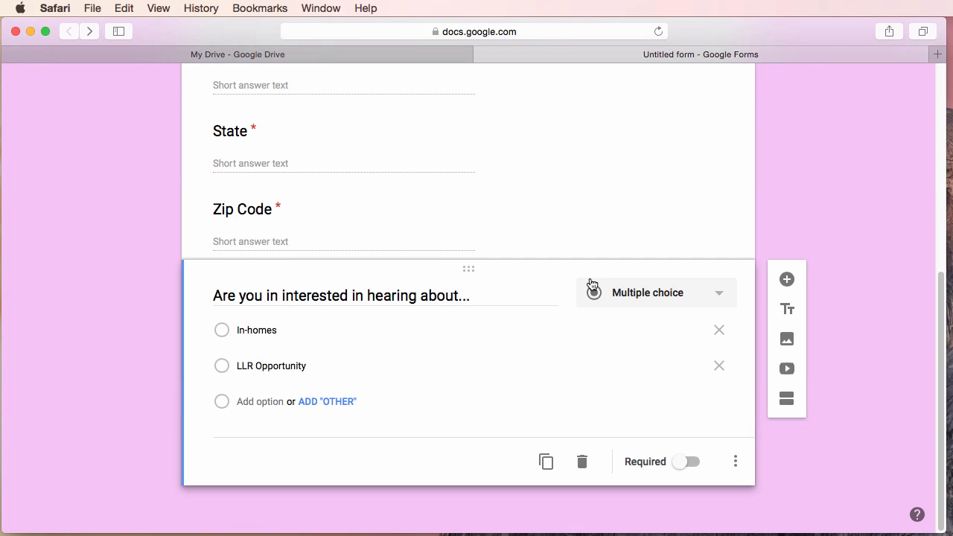
{"action": "scroll", "coordinate": [589, 276], "scroll_direction": "up", "scroll_amount": 5}
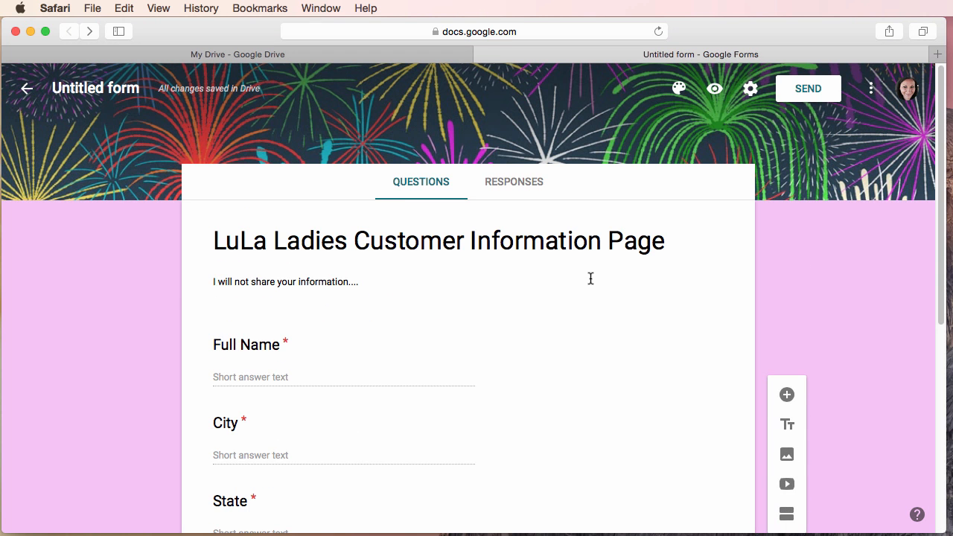
- Close the form editor and look through the forms and response spreadsheets in My Drive, including the actions for the 6:27 PM response spreadsheet
{"action": "left_click", "coordinate": [483, 55]}
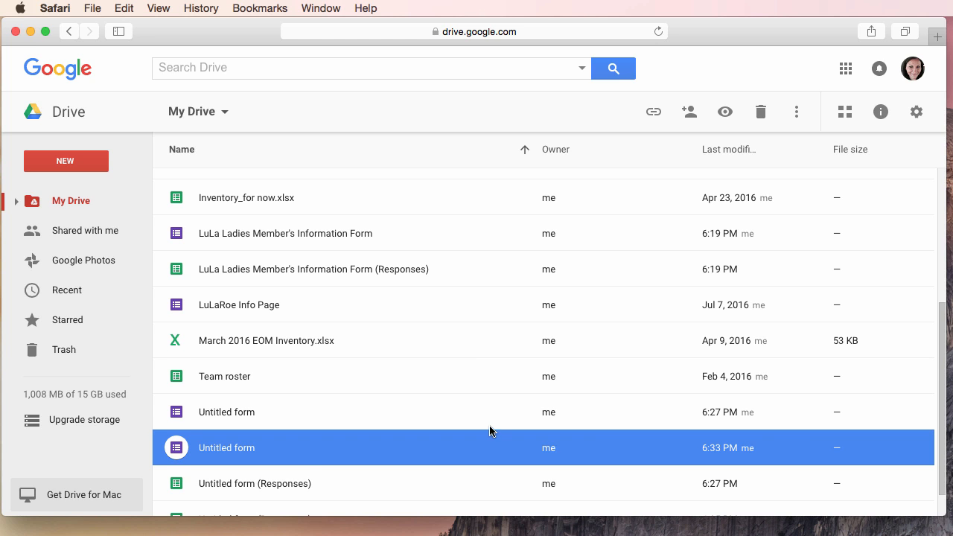
{"action": "scroll", "coordinate": [492, 431], "scroll_direction": "down", "scroll_amount": 1}
{"action": "left_click", "coordinate": [207, 449]}
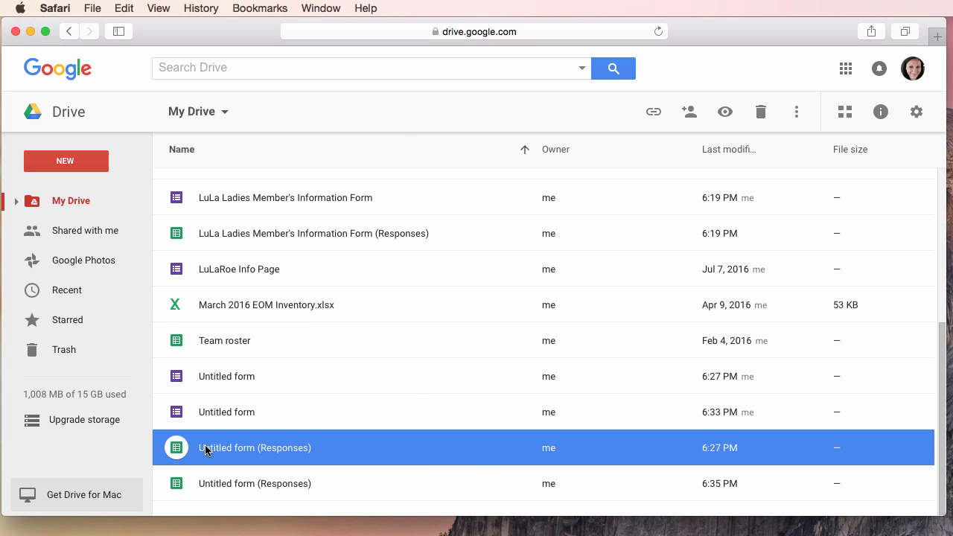
{"action": "right_click", "coordinate": [207, 449]}
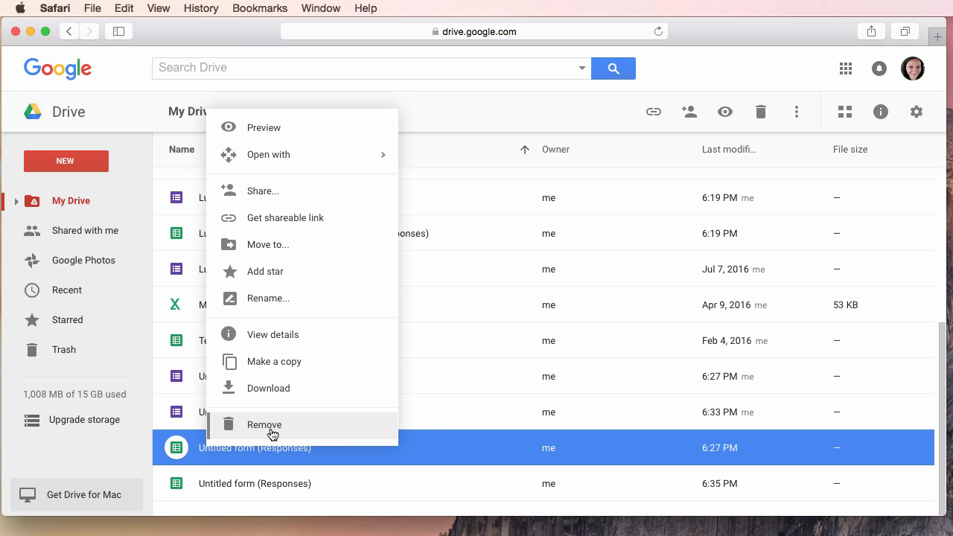
{"action": "left_click", "coordinate": [434, 415]}
{"action": "left_click", "coordinate": [422, 377]}
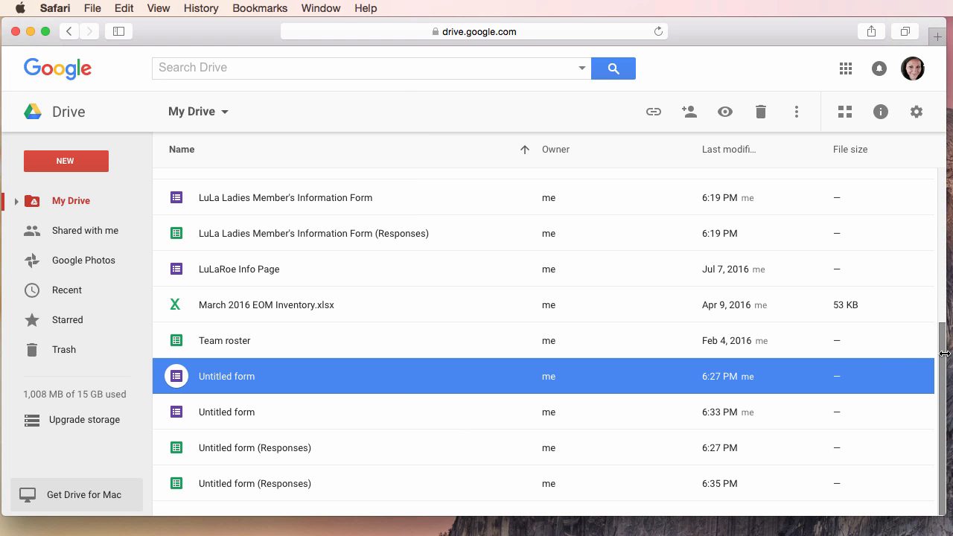
{"action": "left_click_drag", "start_coordinate": [942, 363], "coordinate": [940, 203]}
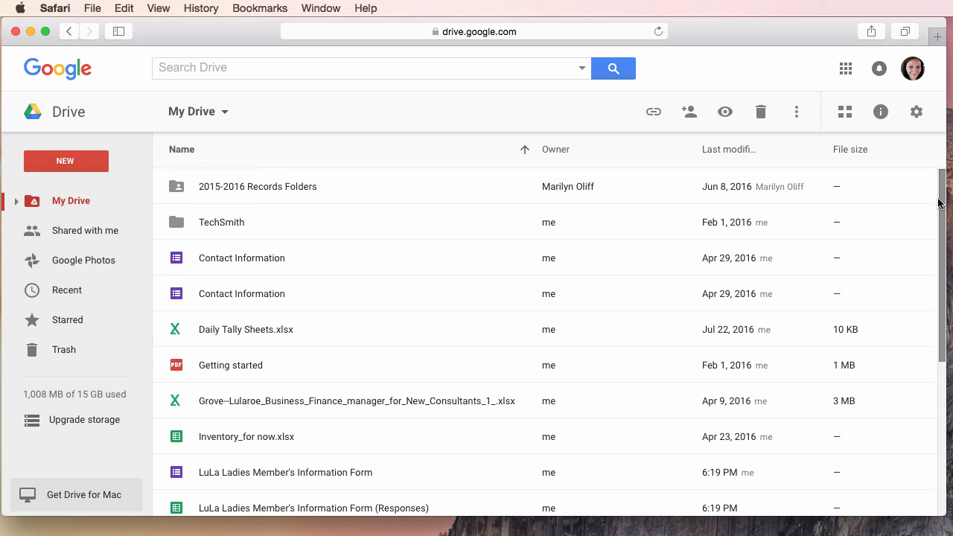